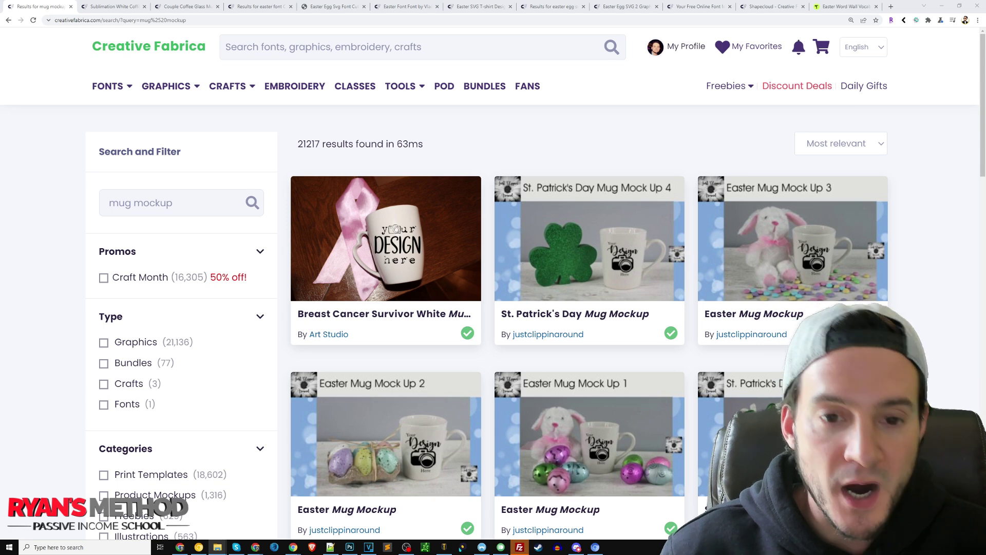
{"action": "scroll", "coordinate": [944, 245], "scroll_direction": "down", "scroll_amount": 1}
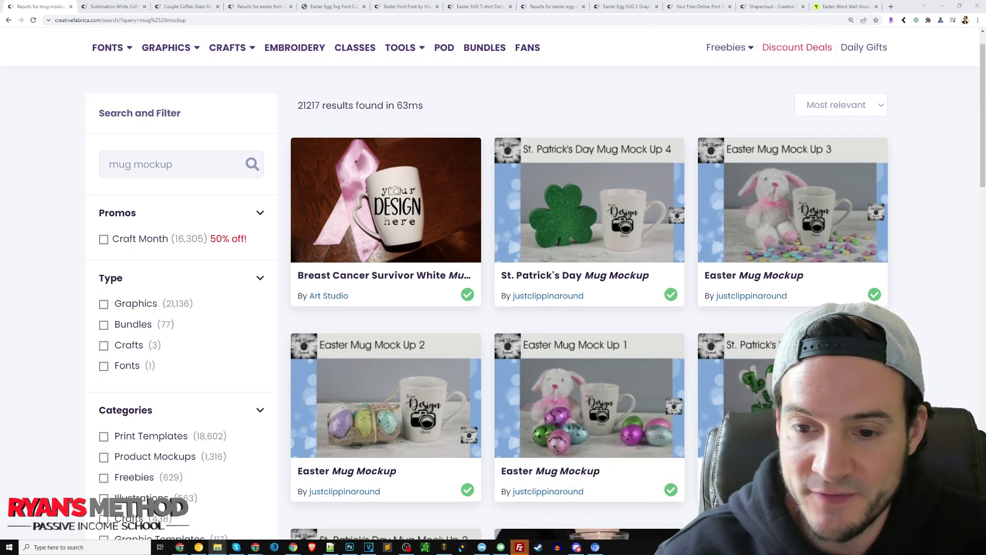
{"action": "scroll", "coordinate": [943, 277], "scroll_direction": "down", "scroll_amount": 2}
{"action": "scroll", "coordinate": [945, 302], "scroll_direction": "down", "scroll_amount": 2}
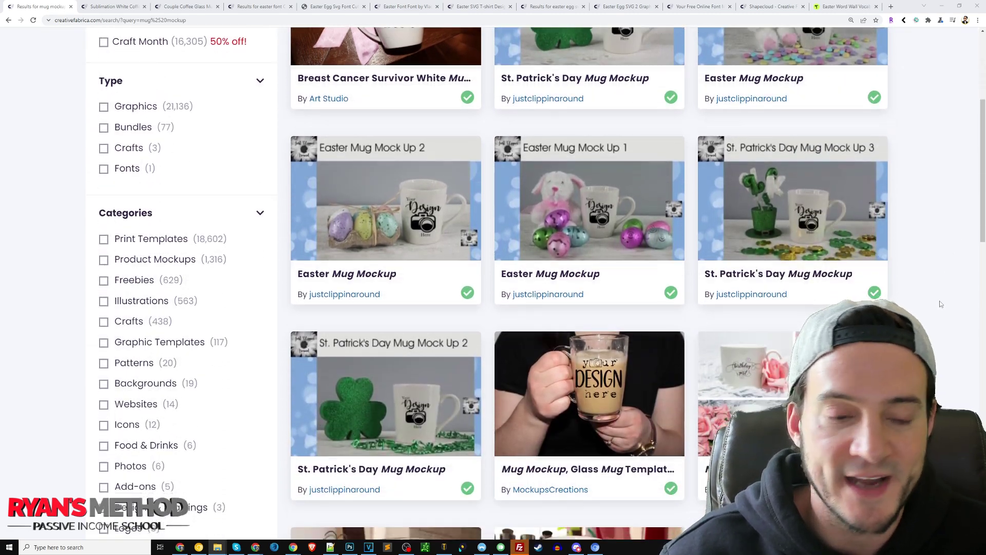
{"action": "scroll", "coordinate": [939, 301], "scroll_direction": "down", "scroll_amount": 2}
{"action": "scroll", "coordinate": [939, 279], "scroll_direction": "down", "scroll_amount": 2}
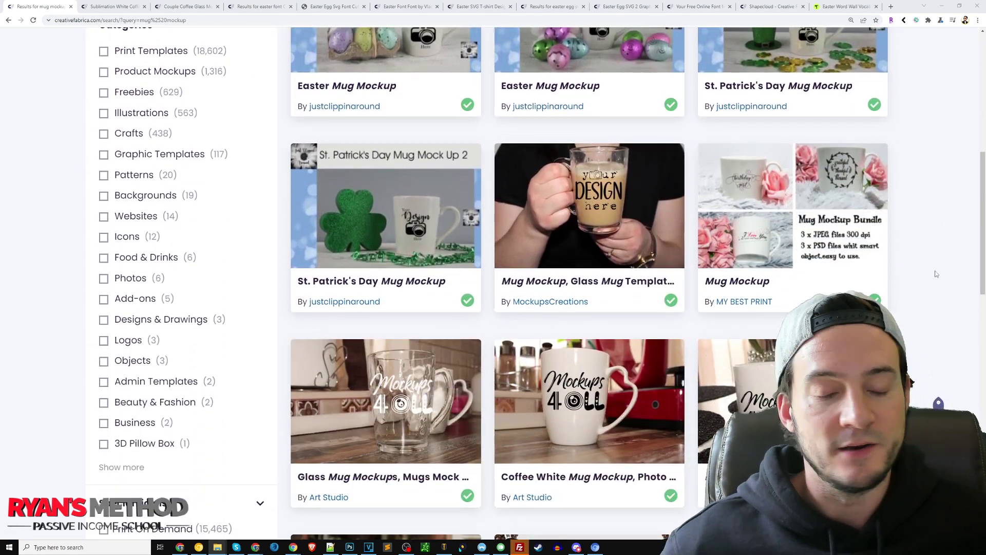
{"action": "scroll", "coordinate": [925, 263], "scroll_direction": "down", "scroll_amount": 5}
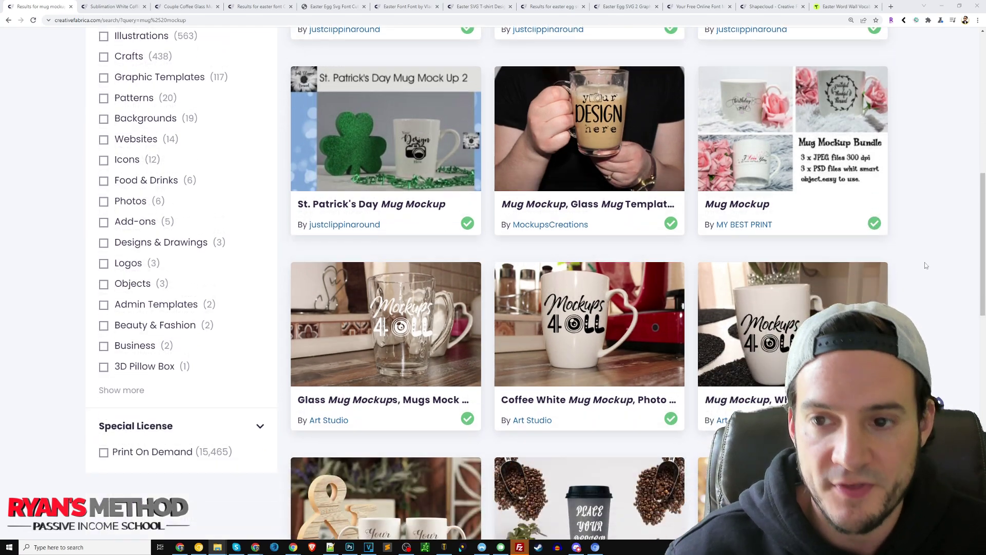
{"action": "scroll", "coordinate": [924, 265], "scroll_direction": "down", "scroll_amount": 2}
{"action": "scroll", "coordinate": [926, 301], "scroll_direction": "up", "scroll_amount": 15}
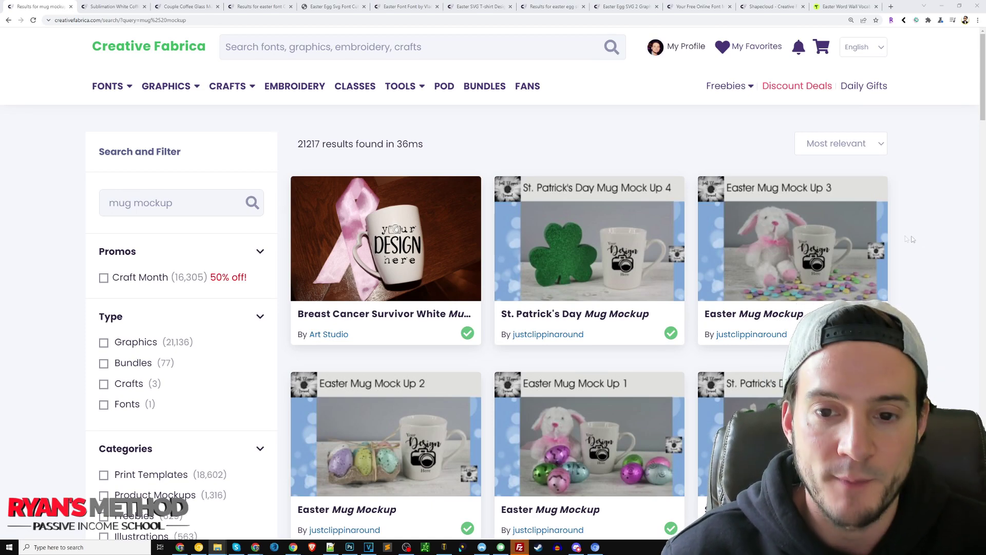
{"action": "left_click", "coordinate": [349, 547]}
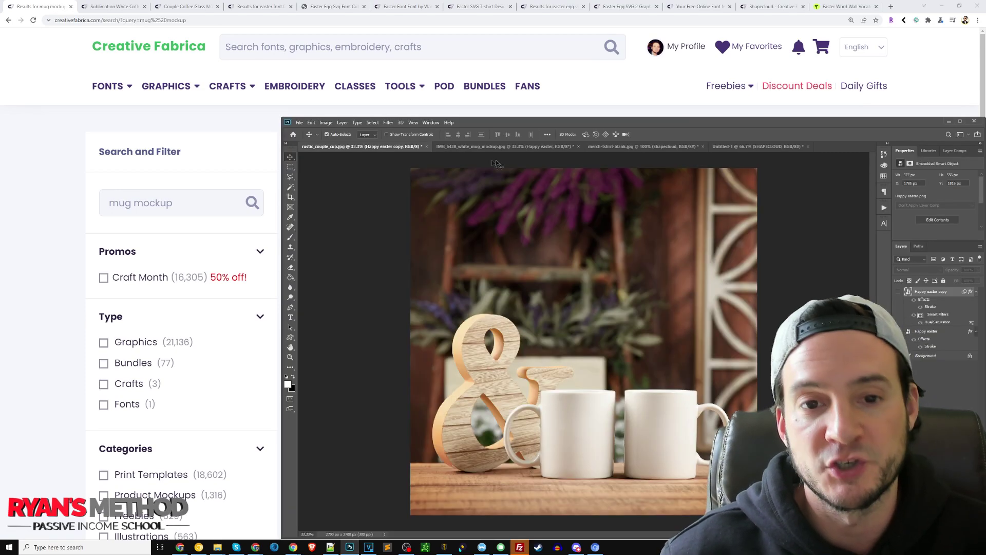
{"action": "left_click", "coordinate": [495, 147]}
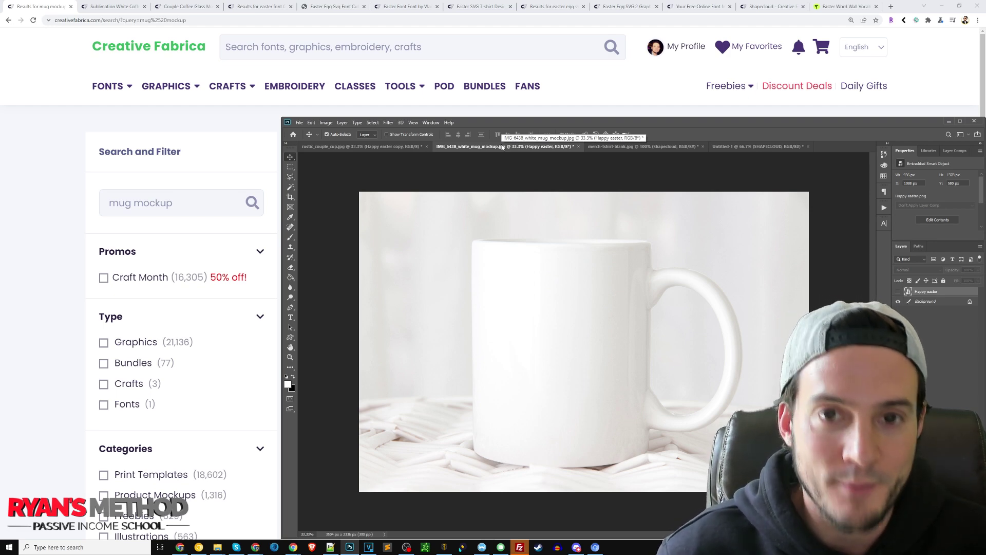
{"action": "left_click_drag", "start_coordinate": [529, 121], "coordinate": [407, 117]}
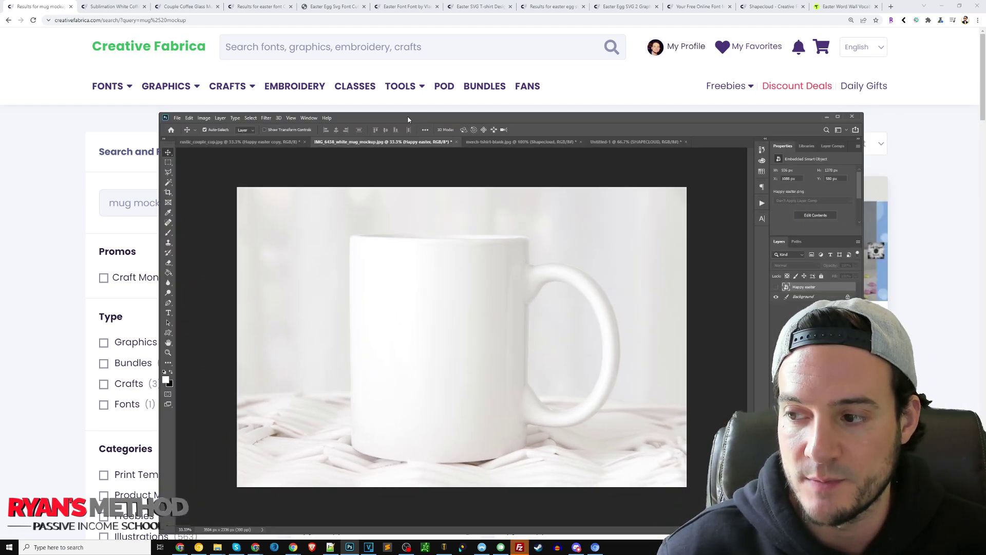
{"action": "left_click", "coordinate": [267, 144]}
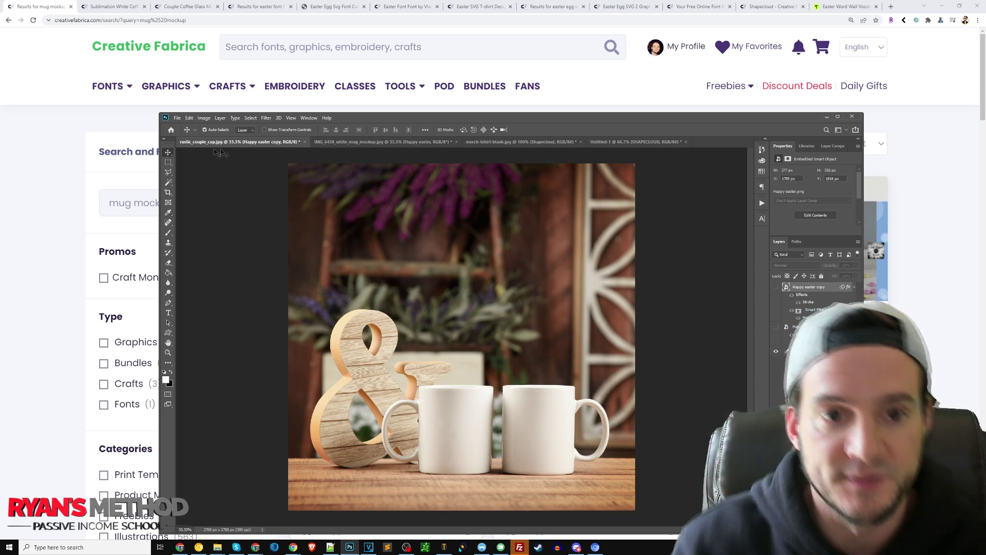
{"action": "left_click", "coordinate": [381, 142]}
{"action": "key", "text": "alt+Tab"}
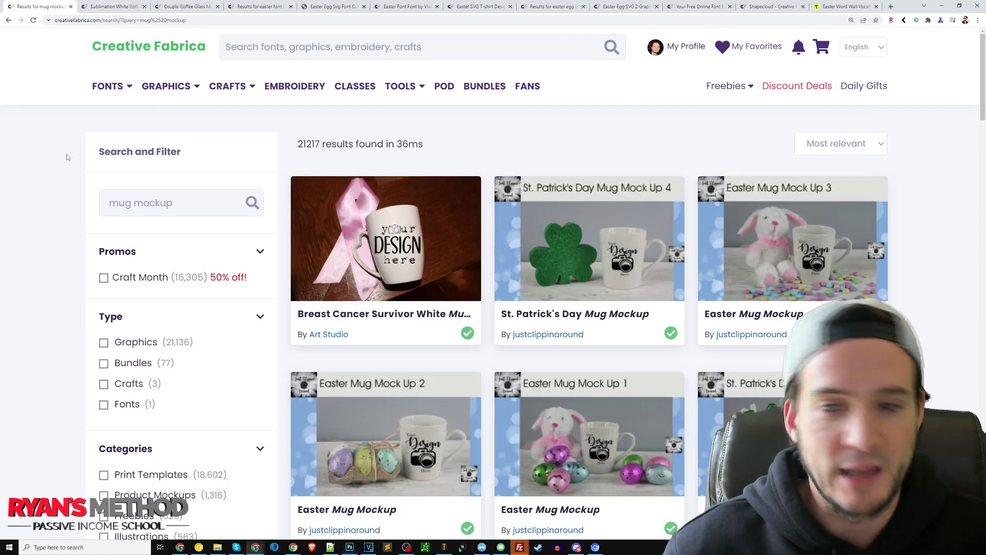
{"action": "key", "text": "alt+Tab"}
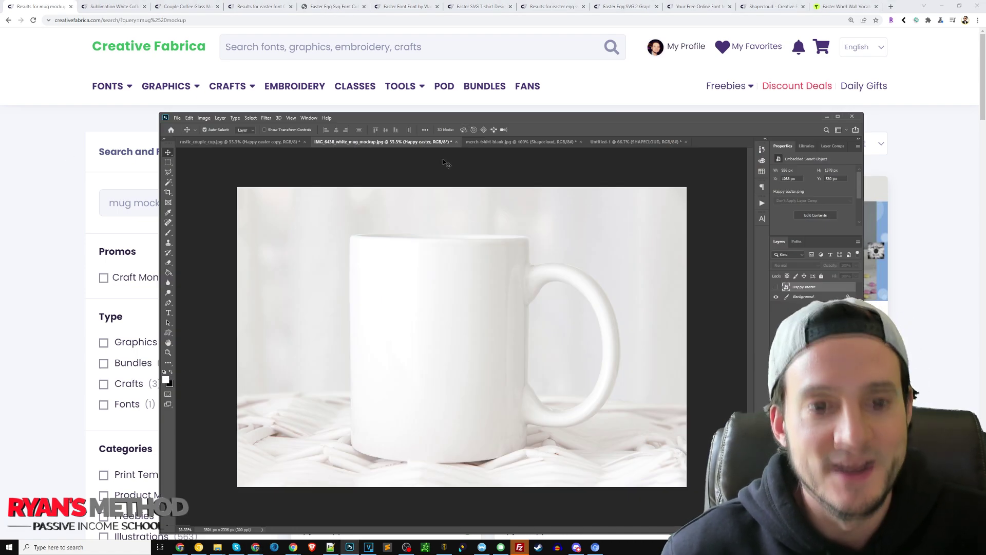
{"action": "left_click", "coordinate": [57, 128]}
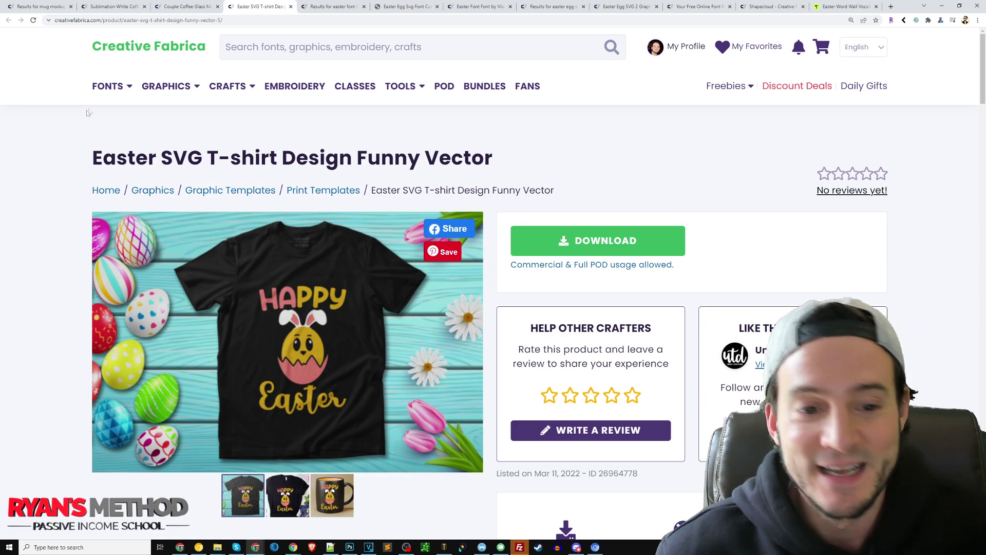
Step: Scroll the product page, then bring the Demo folder window back into view
{"action": "scroll", "coordinate": [90, 160], "scroll_direction": "down", "scroll_amount": 2}
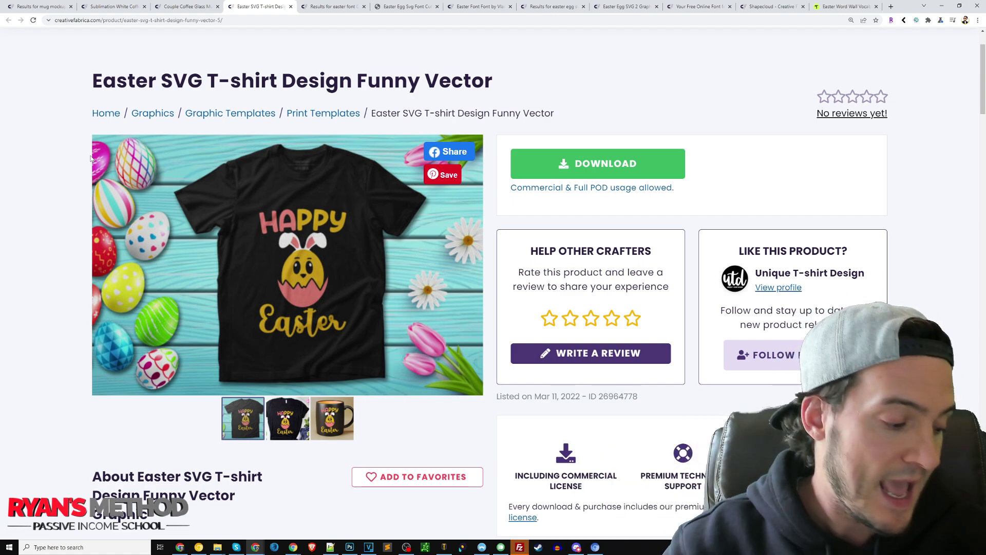
{"action": "scroll", "coordinate": [91, 159], "scroll_direction": "up", "scroll_amount": 2}
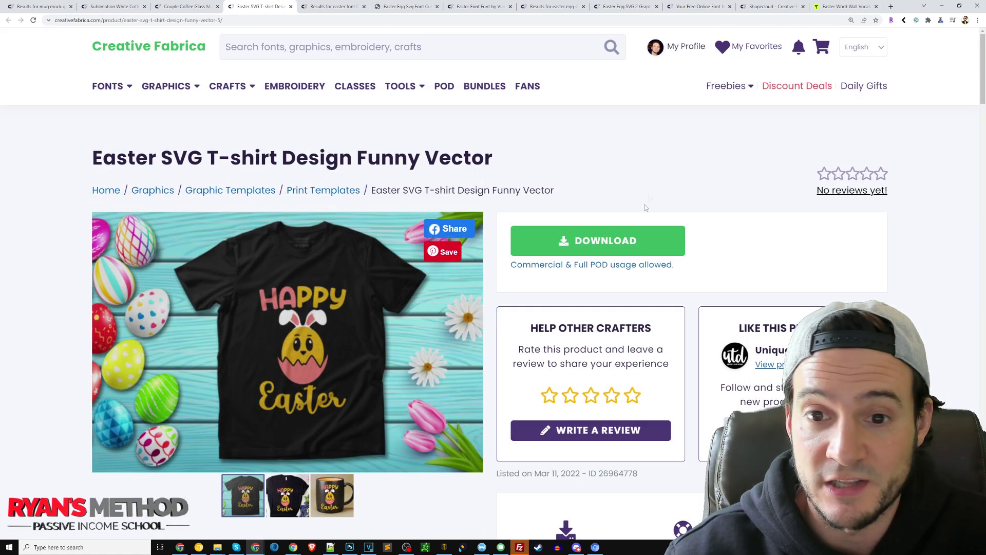
{"action": "mouse_move", "coordinate": [217, 548]}
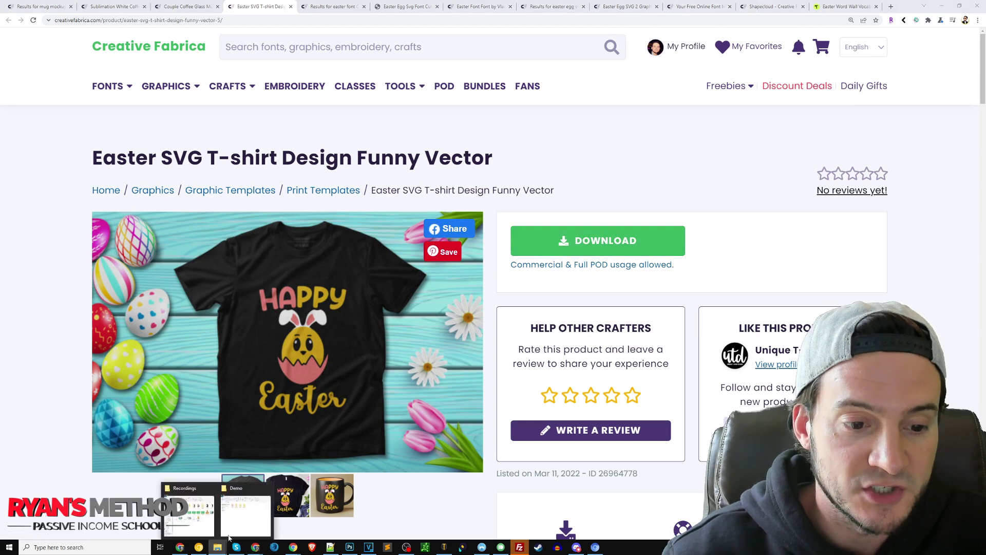
{"action": "left_click", "coordinate": [251, 525]}
Step: Place Happy easter.png from the DESIGNS folder onto the white mug mockup document
{"action": "double_click", "coordinate": [161, 169]}
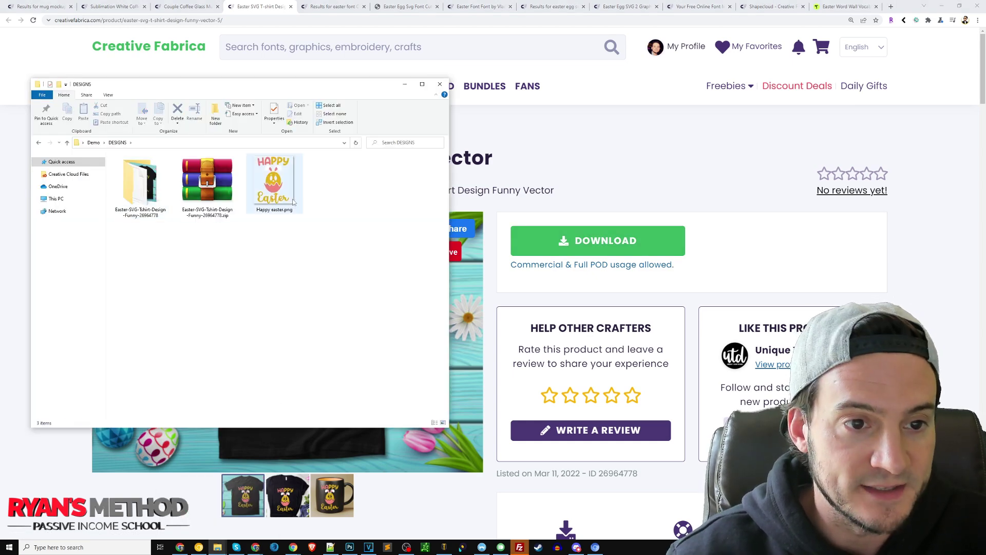
{"action": "left_click", "coordinate": [291, 189]}
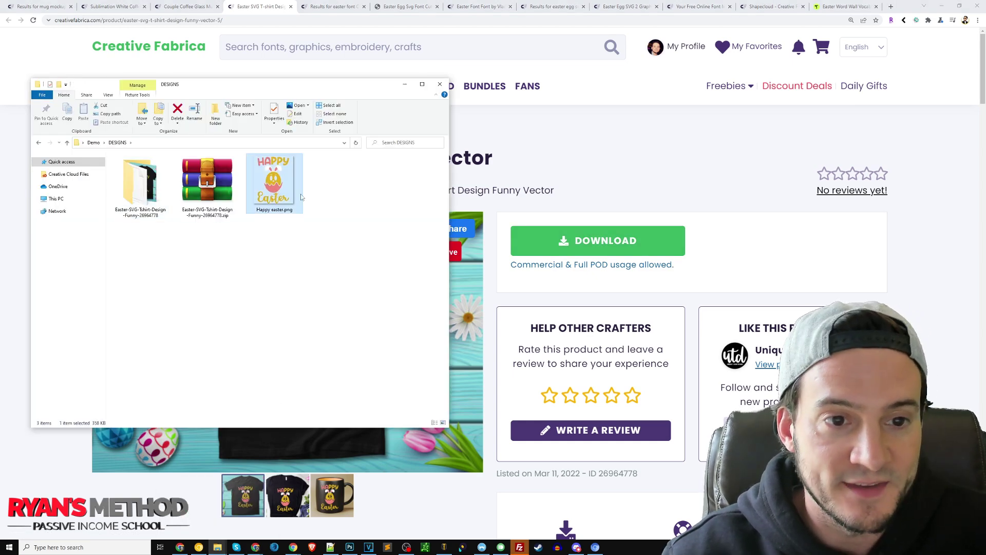
{"action": "left_click", "coordinate": [350, 547]}
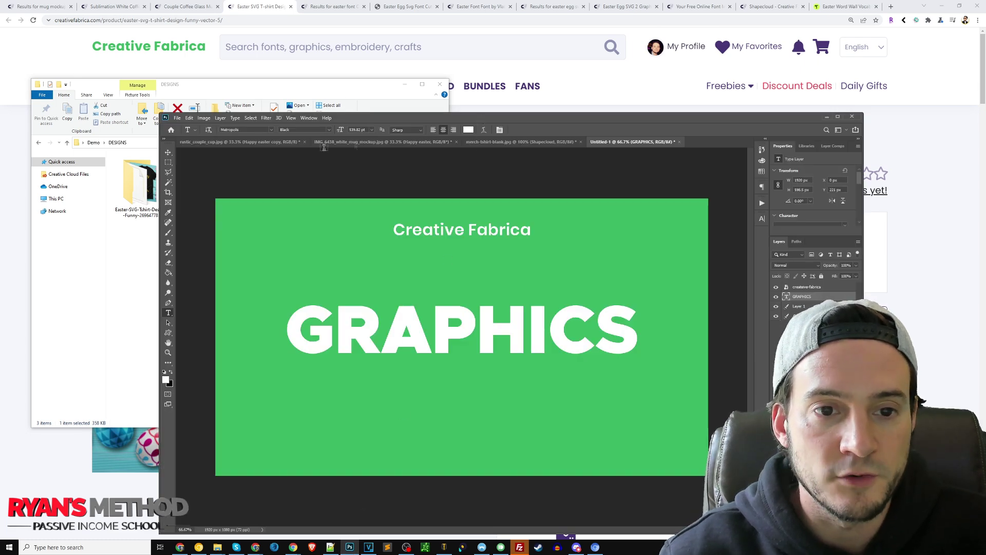
{"action": "left_click", "coordinate": [253, 142]}
{"action": "left_click", "coordinate": [374, 145]}
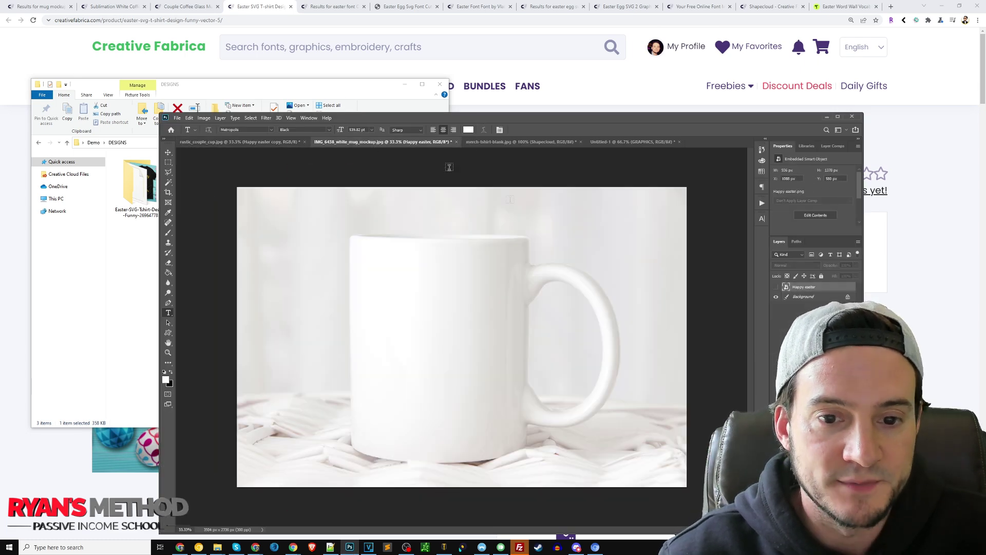
{"action": "left_click", "coordinate": [243, 79]}
{"action": "left_click_drag", "start_coordinate": [274, 182], "coordinate": [554, 293]}
Step: Scale and position the Happy Easter graphic to fill the front of the mug
{"action": "left_click_drag", "start_coordinate": [588, 184], "coordinate": [469, 315]}
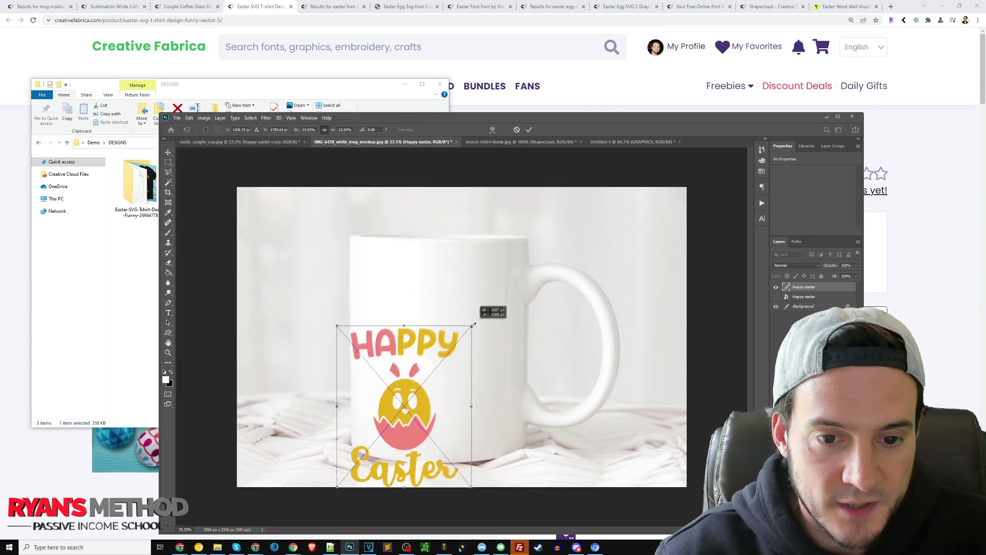
{"action": "left_click_drag", "start_coordinate": [424, 376], "coordinate": [450, 311]}
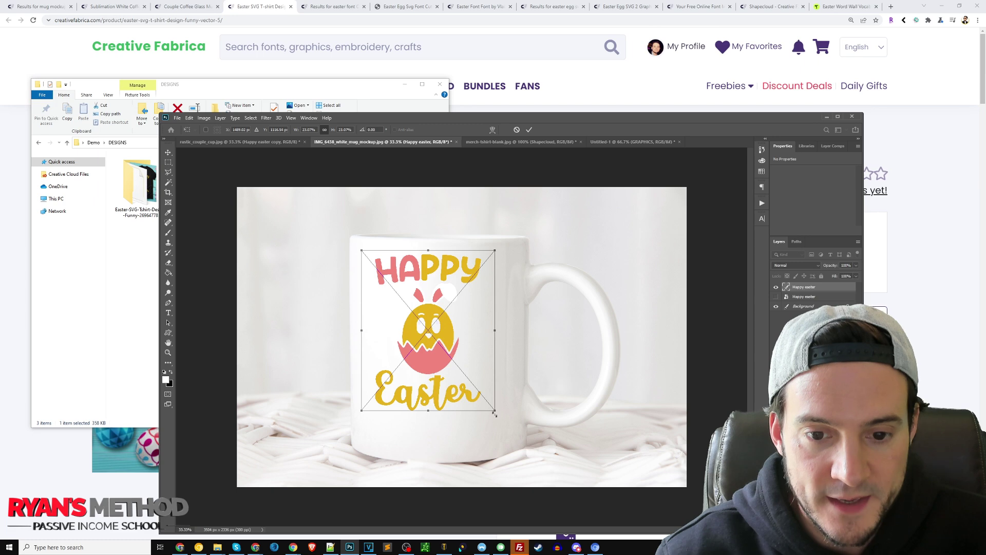
{"action": "left_click_drag", "start_coordinate": [495, 410], "coordinate": [521, 440]}
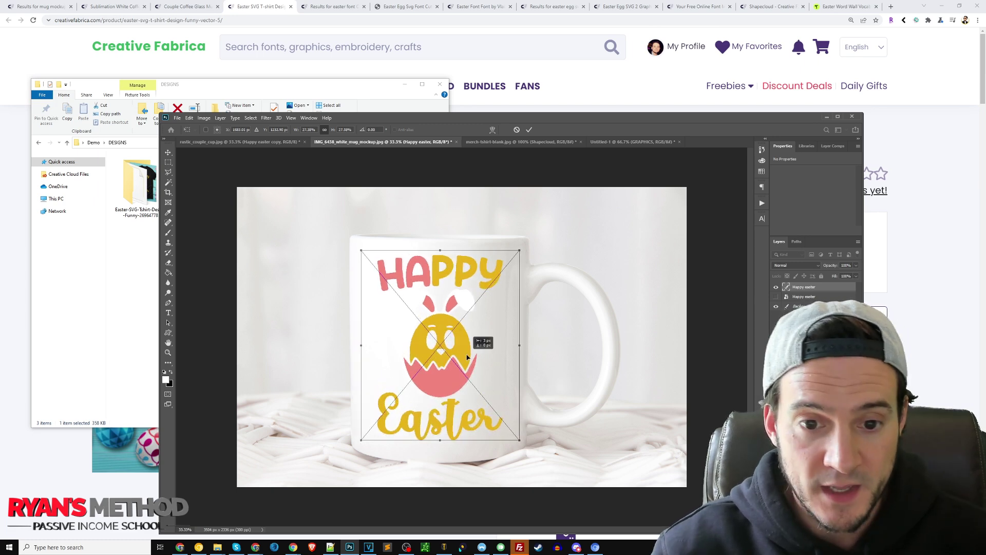
{"action": "key", "text": "Return"}
{"action": "key", "text": "t"}
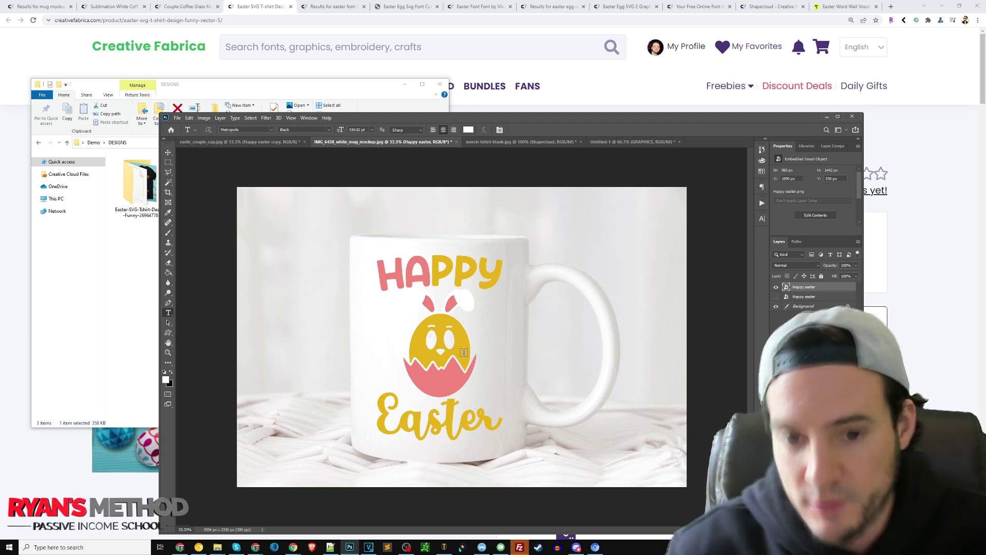
{"action": "right_click", "coordinate": [808, 289]}
Step: Give the Happy Easter layer a black Stroke of size 24, then switch to the couple-cup document
{"action": "left_click", "coordinate": [822, 213]}
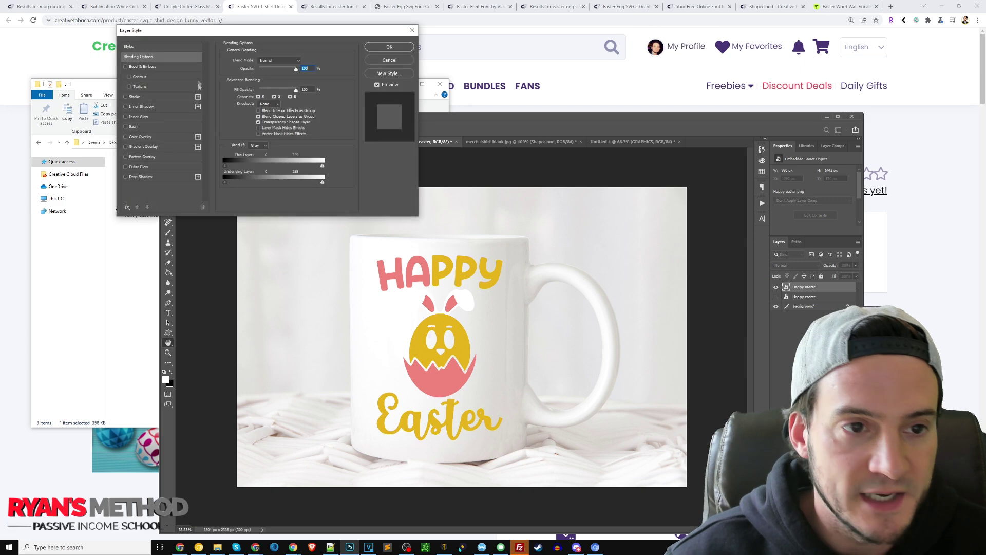
{"action": "left_click", "coordinate": [135, 96]}
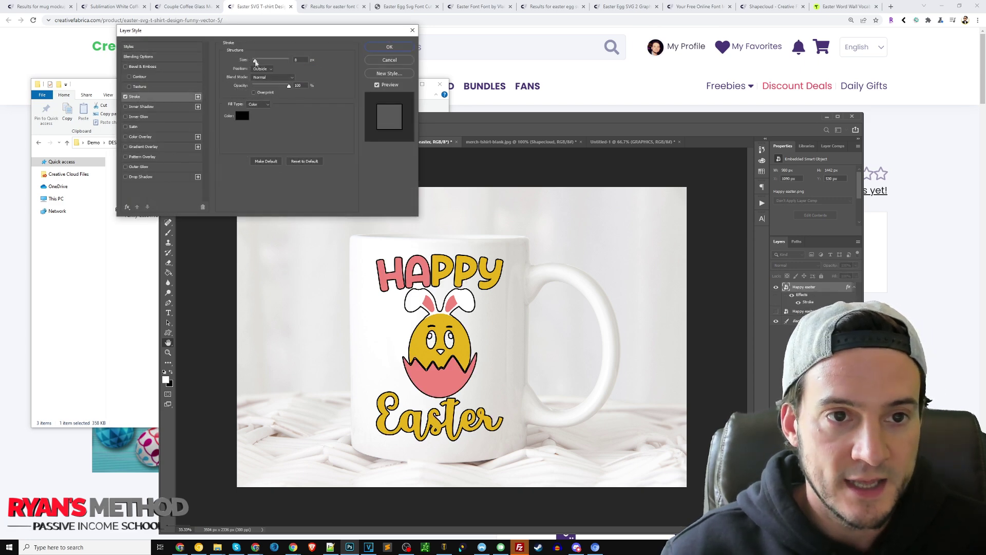
{"action": "left_click_drag", "start_coordinate": [255, 60], "coordinate": [258, 60]}
{"action": "left_click", "coordinate": [389, 47]}
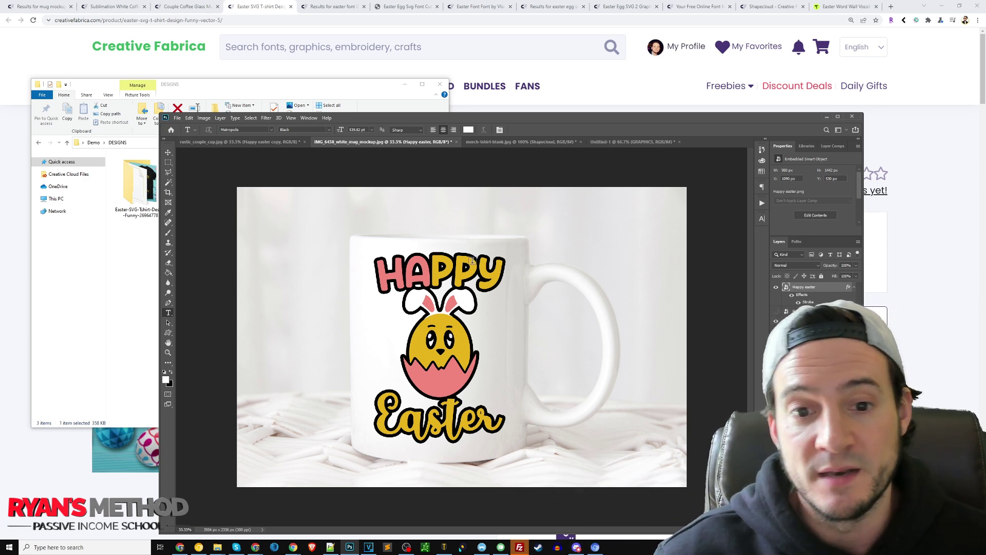
{"action": "left_click", "coordinate": [168, 153]}
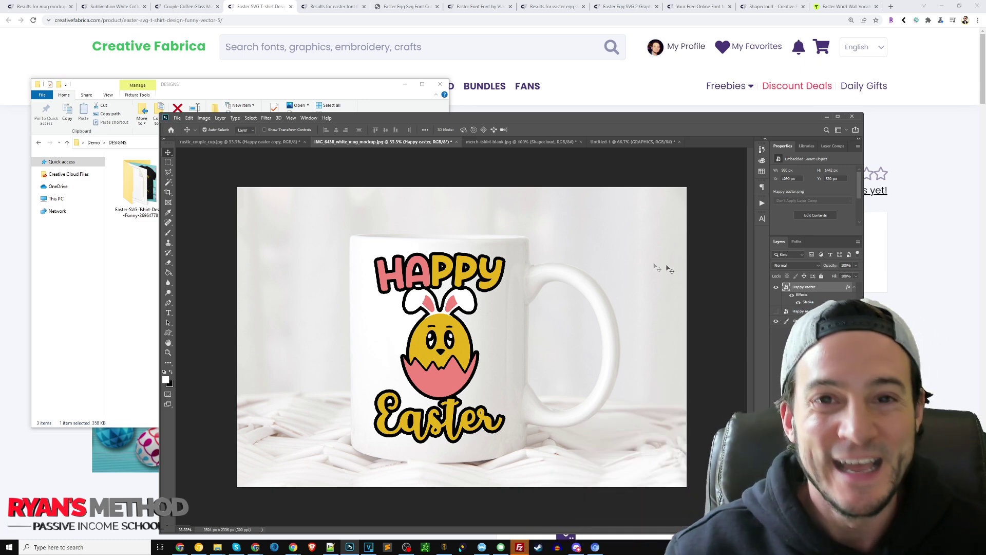
{"action": "left_click", "coordinate": [252, 143]}
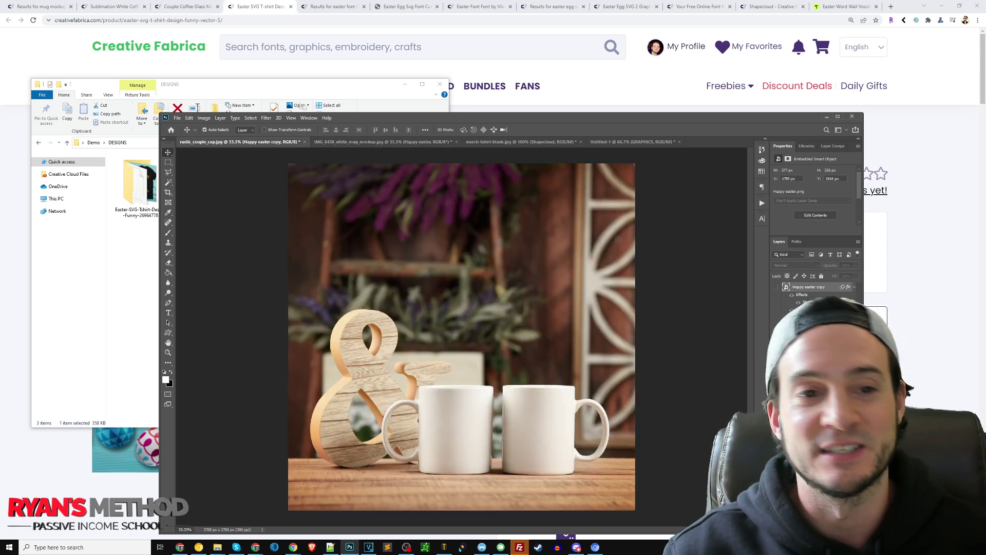
Step: Place Happy easter.png on the couple-cup mockup, scaled to fit the left mug, and check it zoomed in
{"action": "left_click", "coordinate": [289, 100]}
{"action": "left_click_drag", "start_coordinate": [281, 192], "coordinate": [488, 257]}
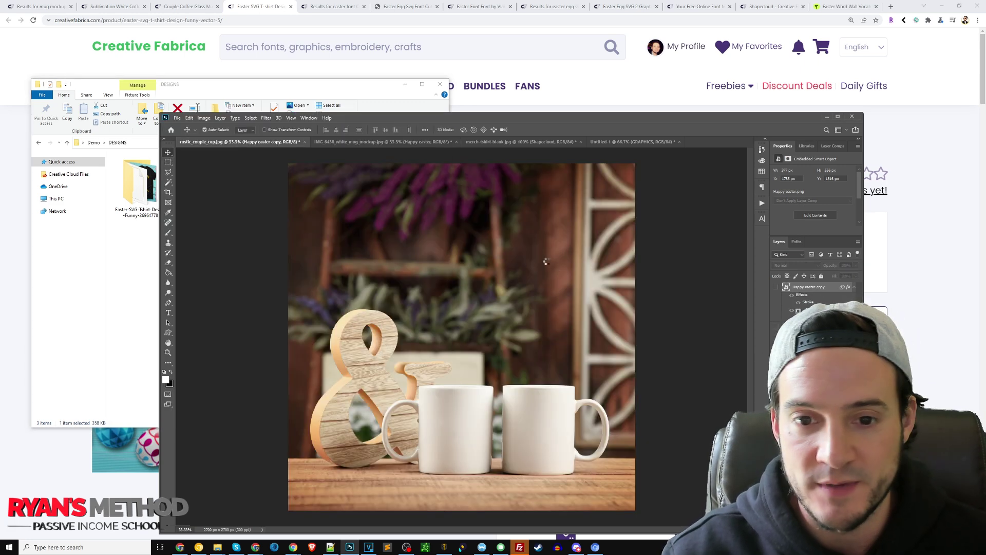
{"action": "left_click_drag", "start_coordinate": [607, 164], "coordinate": [387, 448]}
{"action": "left_click_drag", "start_coordinate": [350, 476], "coordinate": [450, 429]}
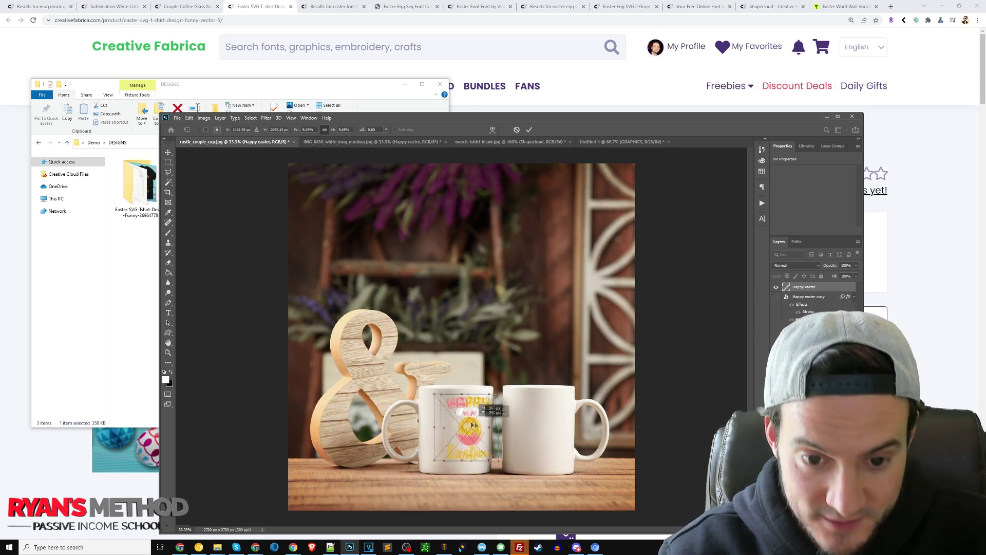
{"action": "left_click_drag", "start_coordinate": [479, 465], "coordinate": [483, 467]}
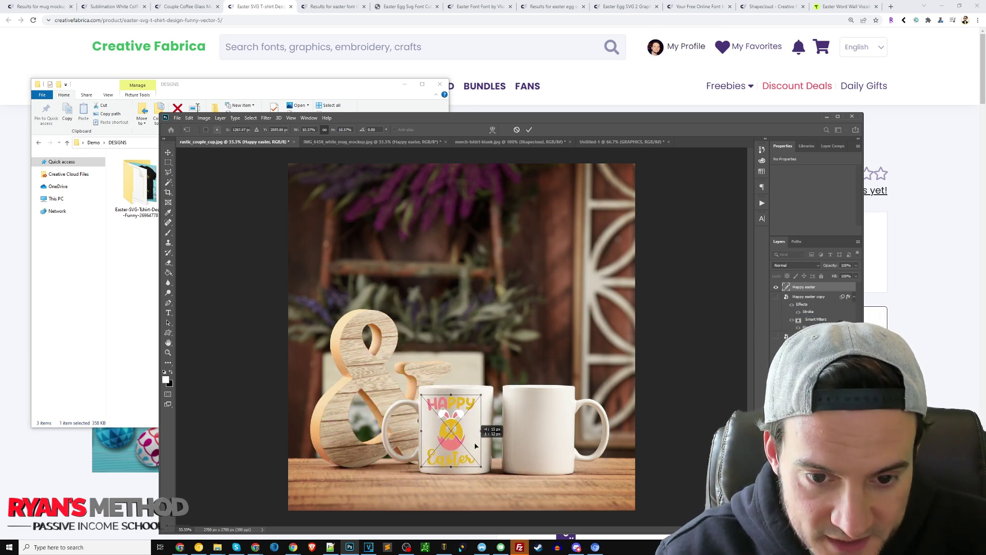
{"action": "left_click_drag", "start_coordinate": [473, 421], "coordinate": [476, 423]}
{"action": "key", "text": "Return"}
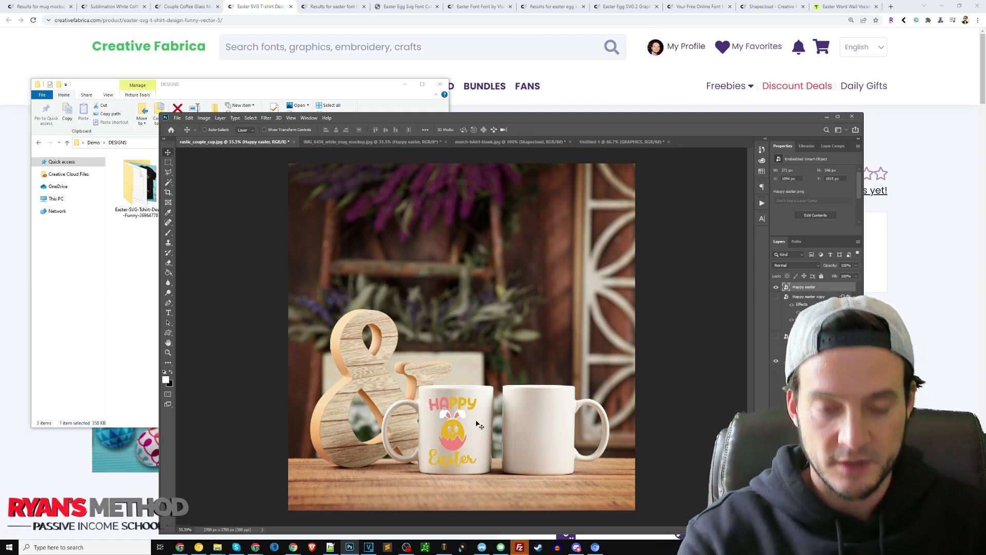
{"action": "key", "text": "ctrl+plus"}
{"action": "key", "text": "ctrl+plus"}
{"action": "key", "text": "ctrl+plus"}
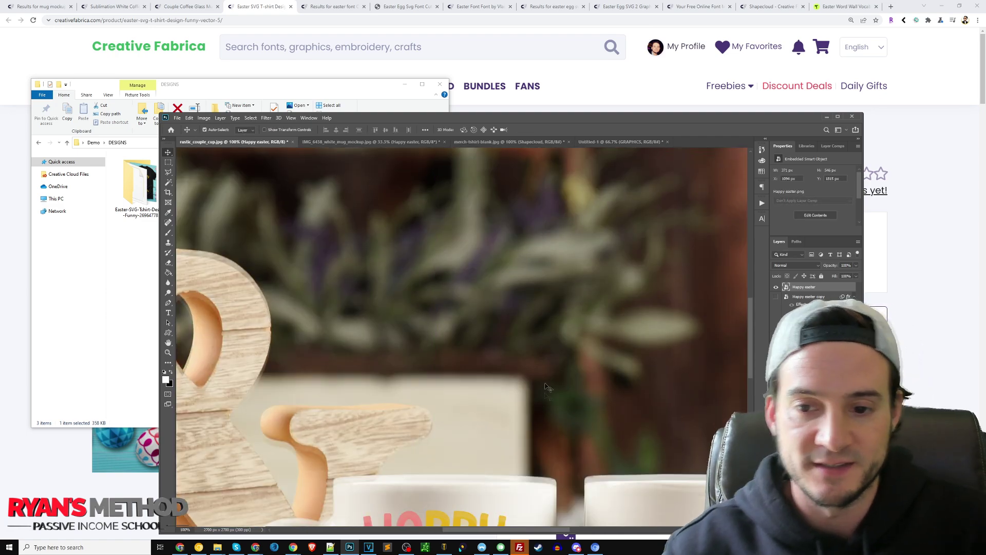
{"action": "scroll", "coordinate": [547, 387], "scroll_direction": "down", "scroll_amount": 5}
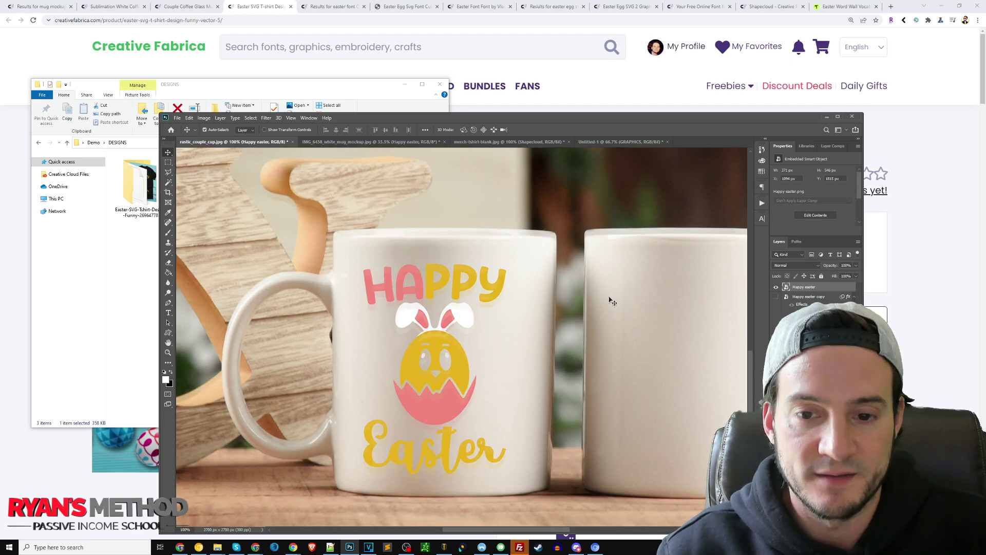
{"action": "left_click_drag", "start_coordinate": [534, 530], "coordinate": [555, 527]}
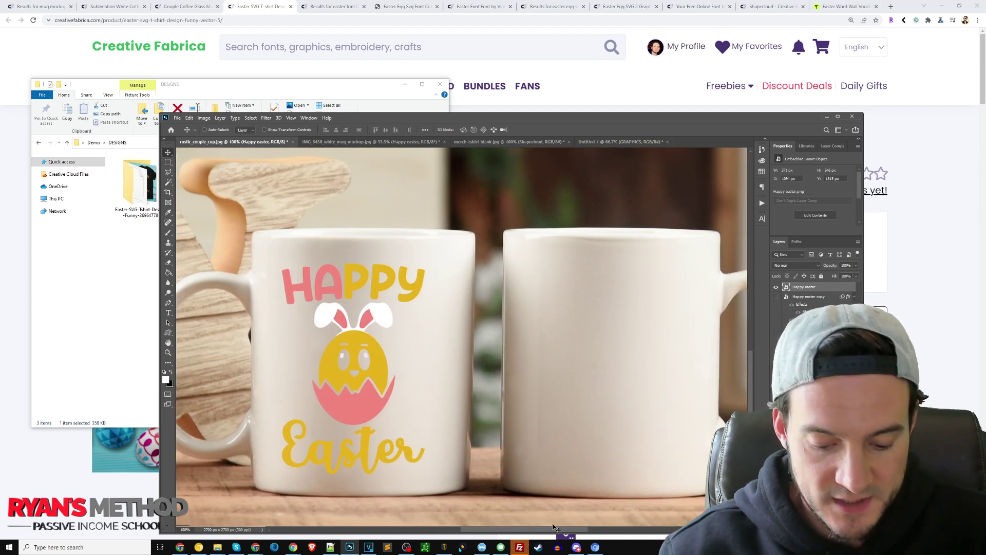
{"action": "key", "text": "ctrl+minus"}
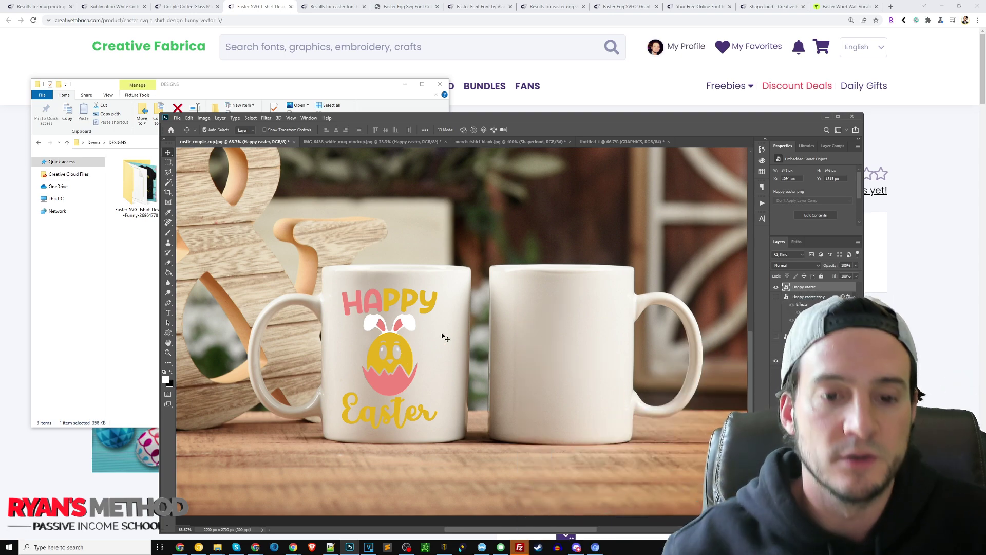
Step: Nudge the mug design slightly right and add a 3 px black Stroke outline
{"action": "left_click_drag", "start_coordinate": [430, 308], "coordinate": [437, 309]}
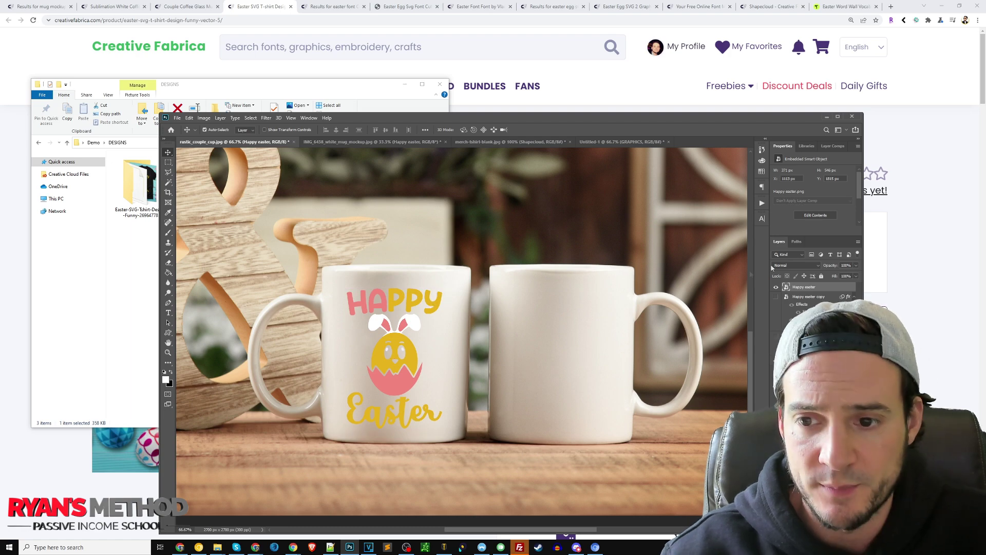
{"action": "right_click", "coordinate": [805, 289]}
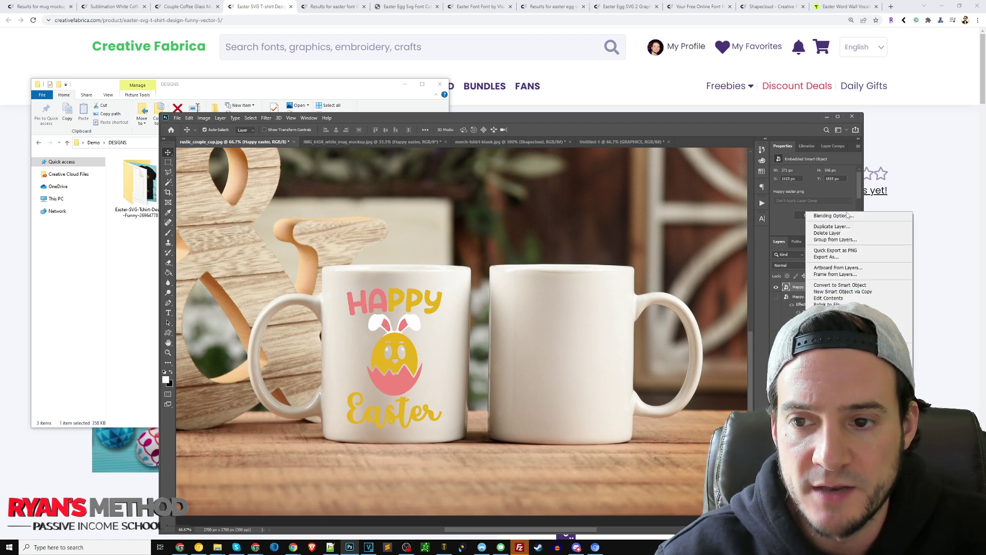
{"action": "left_click", "coordinate": [825, 215]}
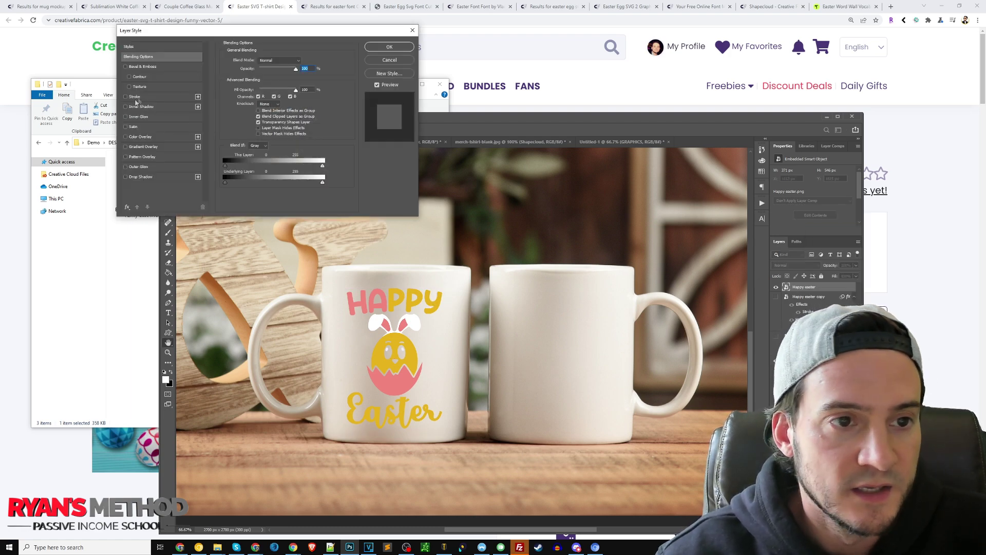
{"action": "left_click", "coordinate": [135, 97]}
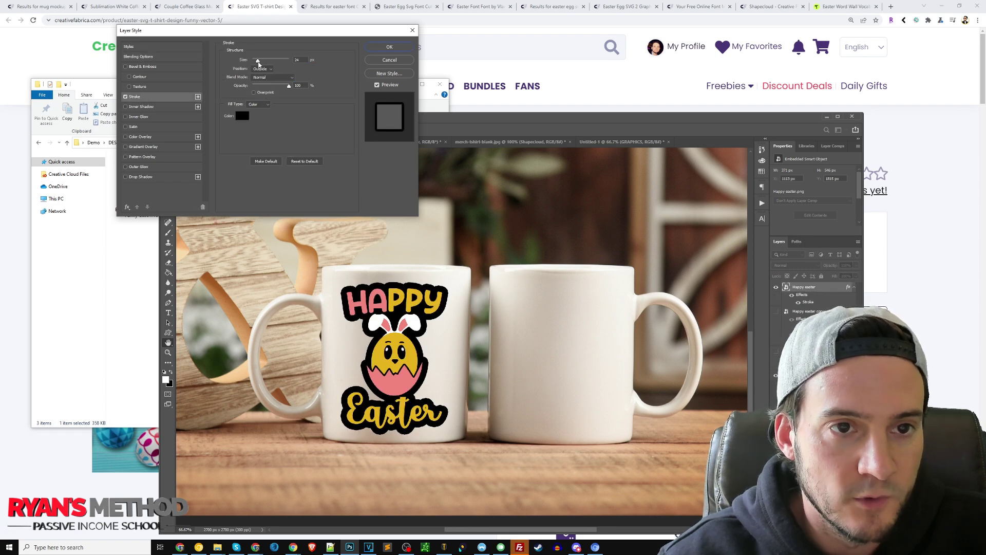
{"action": "left_click_drag", "start_coordinate": [258, 60], "coordinate": [256, 61]}
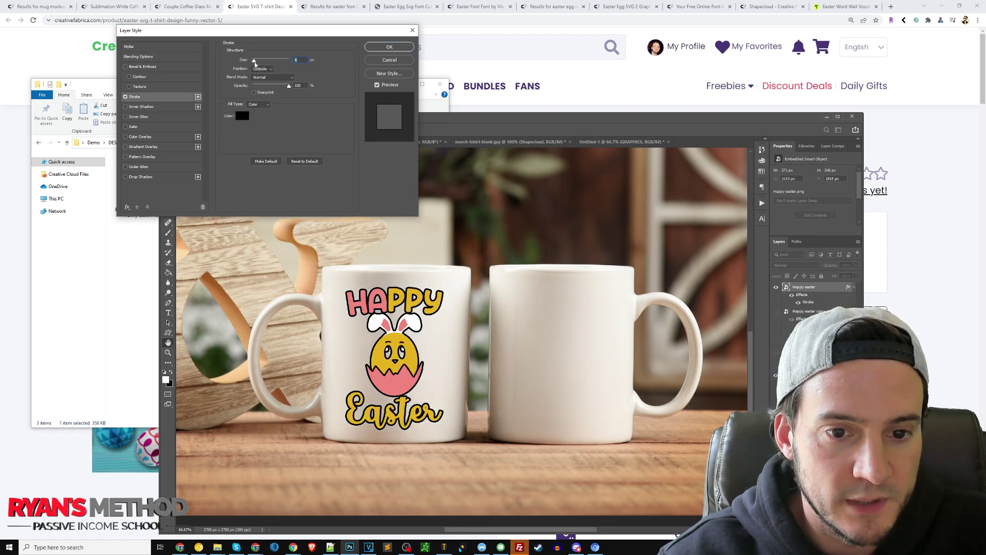
{"action": "left_click", "coordinate": [390, 47]}
Step: Duplicate the Happy easter layer and move the copy onto the right mug
{"action": "right_click", "coordinate": [806, 289]}
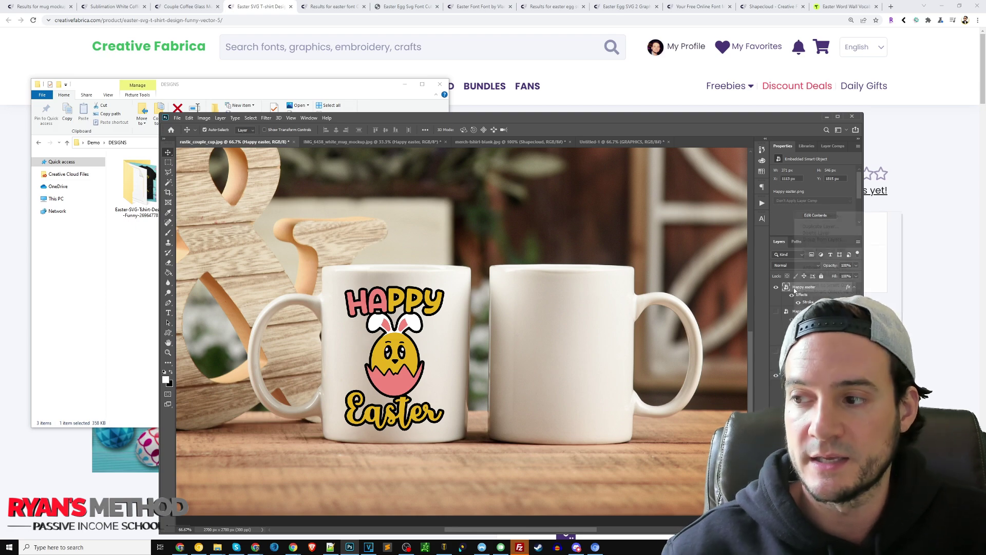
{"action": "left_click", "coordinate": [821, 226]}
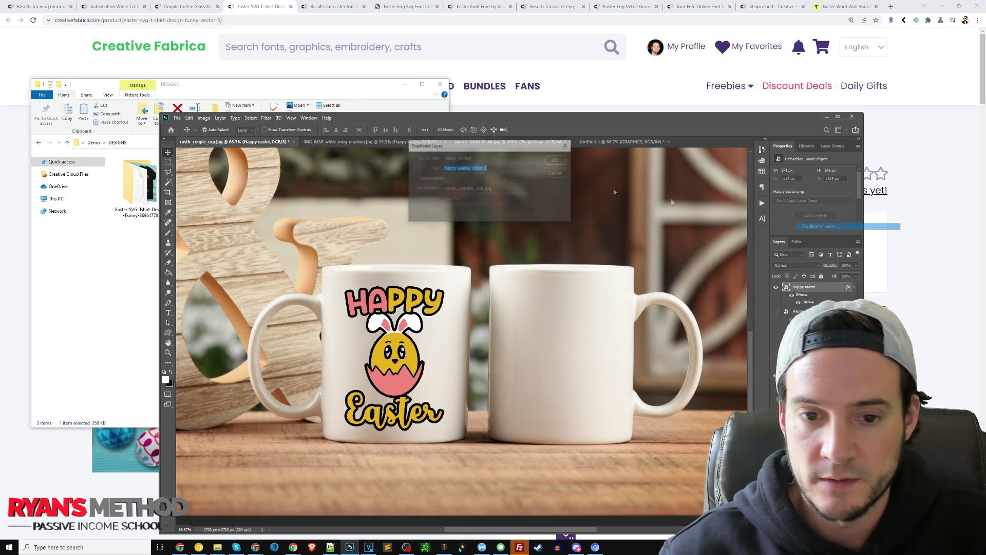
{"action": "left_click", "coordinate": [547, 157]}
{"action": "left_click_drag", "start_coordinate": [427, 305], "coordinate": [591, 305]}
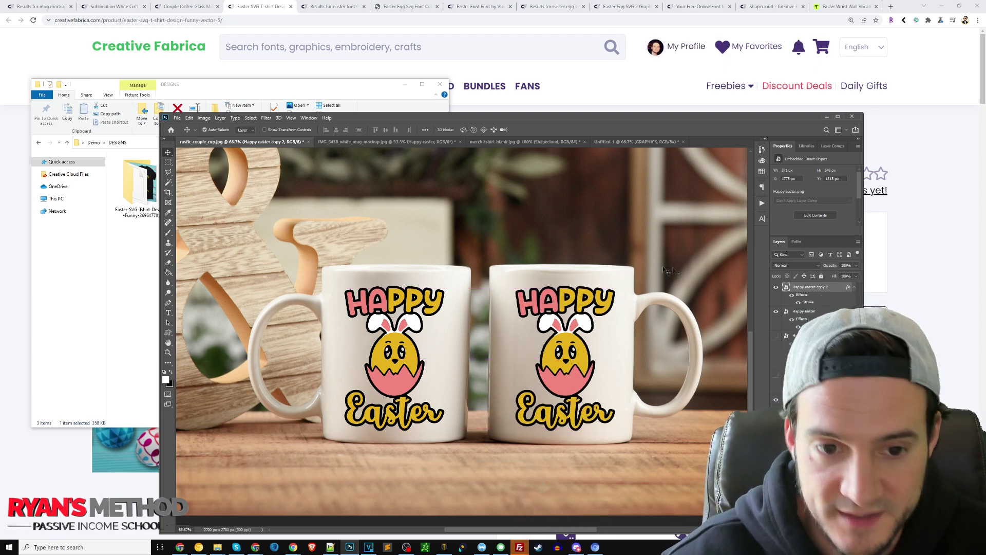
Step: Open the Image menu's Adjustments list and close it without choosing anything
{"action": "left_click", "coordinate": [207, 120]}
{"action": "mouse_move", "coordinate": [221, 139]}
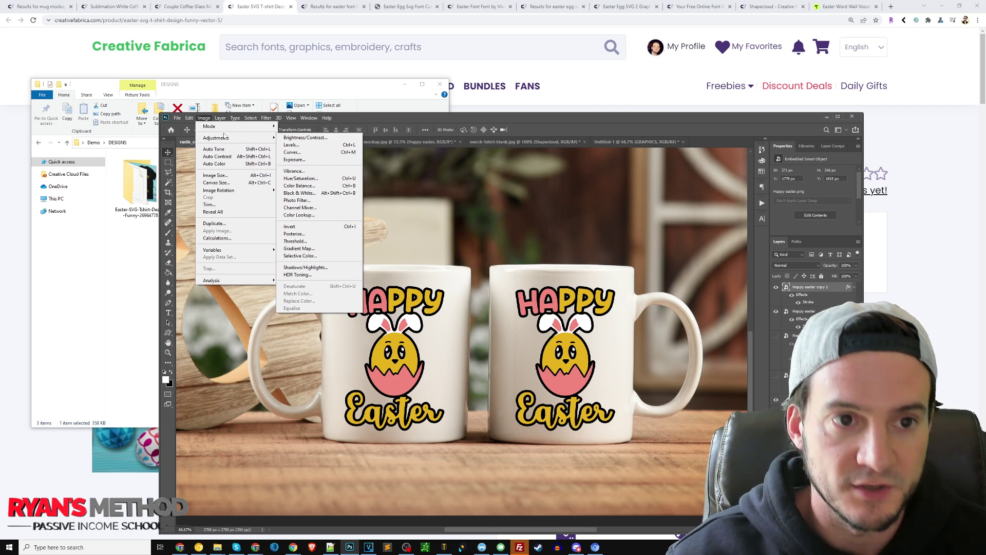
{"action": "left_click", "coordinate": [204, 118]}
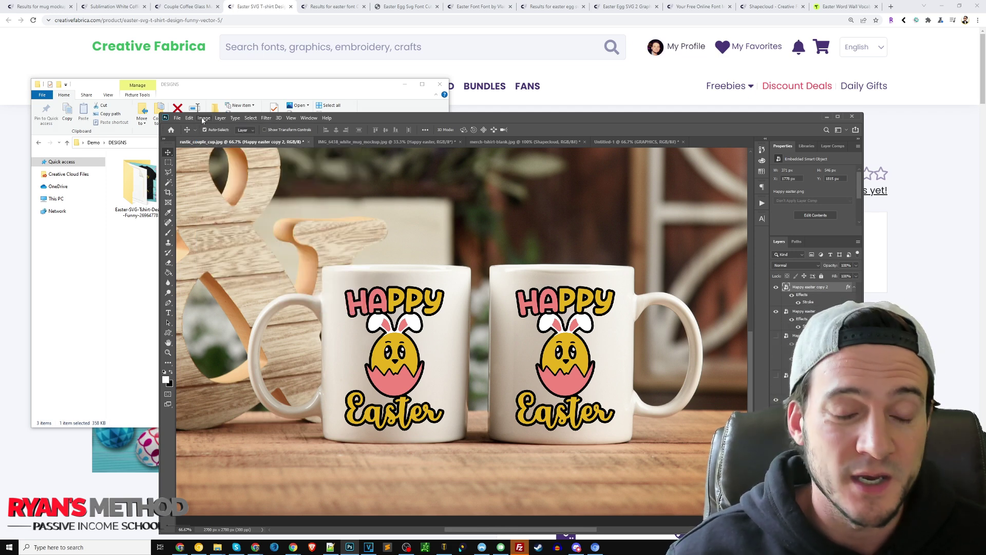
Step: Apply Hue/Saturation with Hue about -115 to turn the right mug's design purple
{"action": "left_click", "coordinate": [203, 119]}
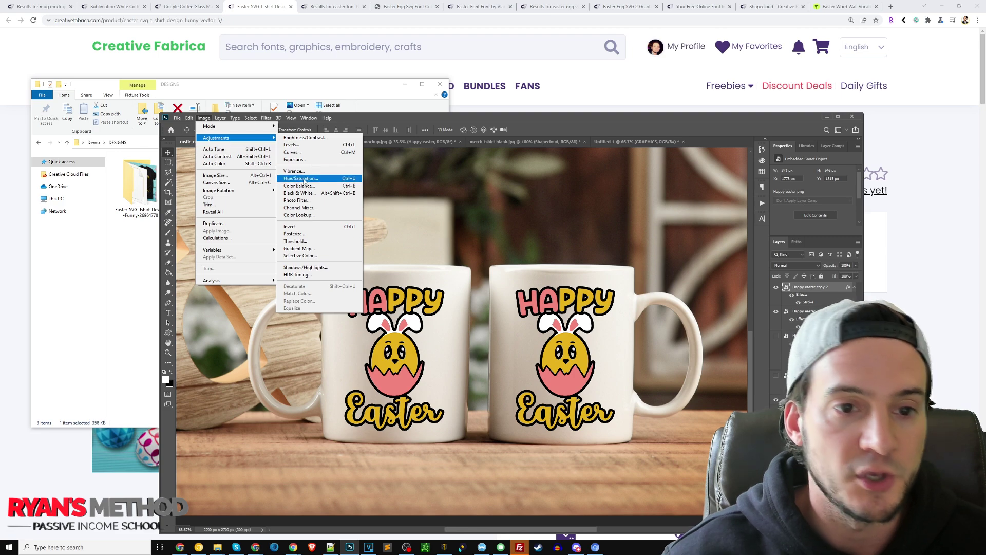
{"action": "left_click", "coordinate": [305, 179]}
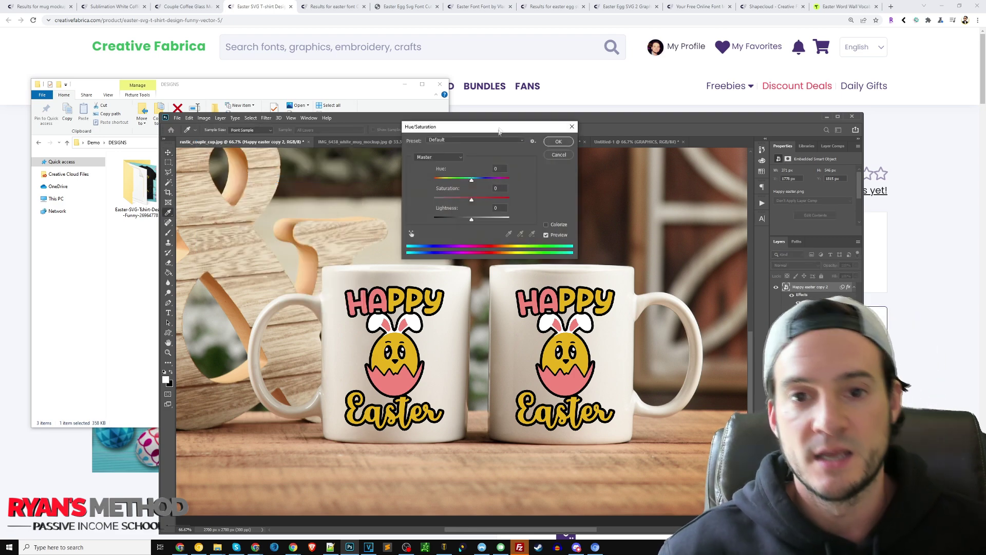
{"action": "left_click_drag", "start_coordinate": [501, 123], "coordinate": [500, 99]}
{"action": "left_click_drag", "start_coordinate": [471, 149], "coordinate": [445, 147]}
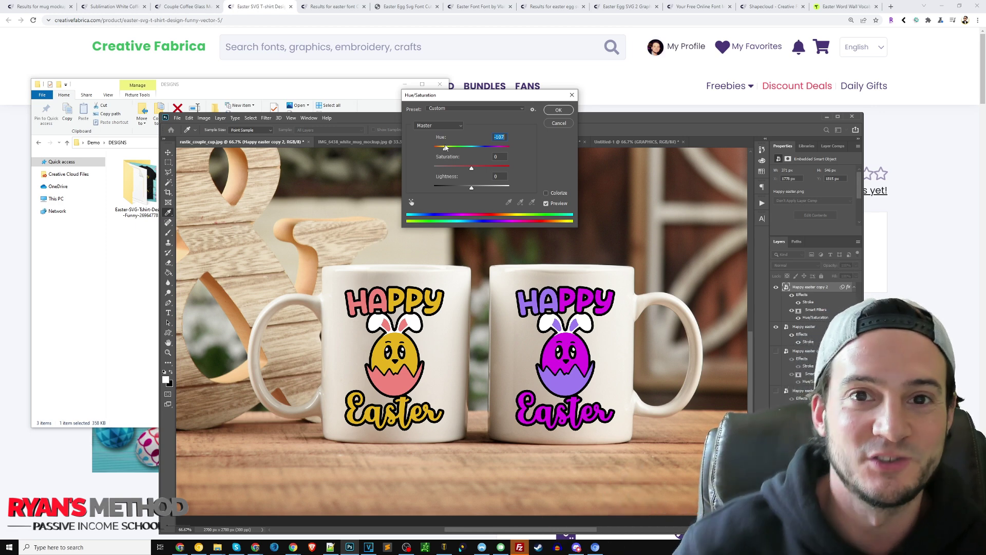
{"action": "left_click", "coordinate": [559, 110]}
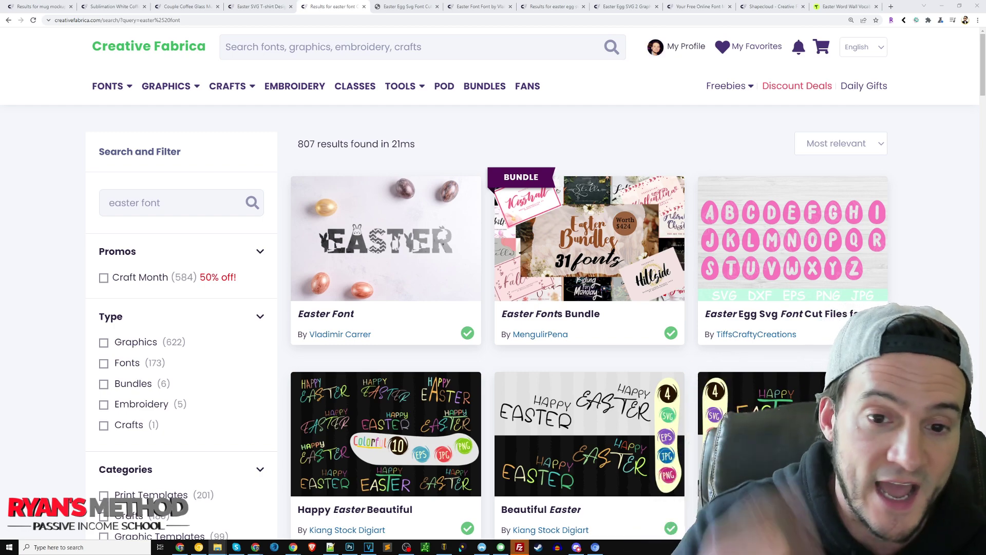
Step: Switch to the browser's Easter Egg Svg Font product page tab
{"action": "key", "text": "ctrl+Tab"}
Step: In the CRICUT folder, open Easter-Egg-Svg-Font-Cut-5622294 and then its eggletters subfolder
{"action": "mouse_move", "coordinate": [218, 546]}
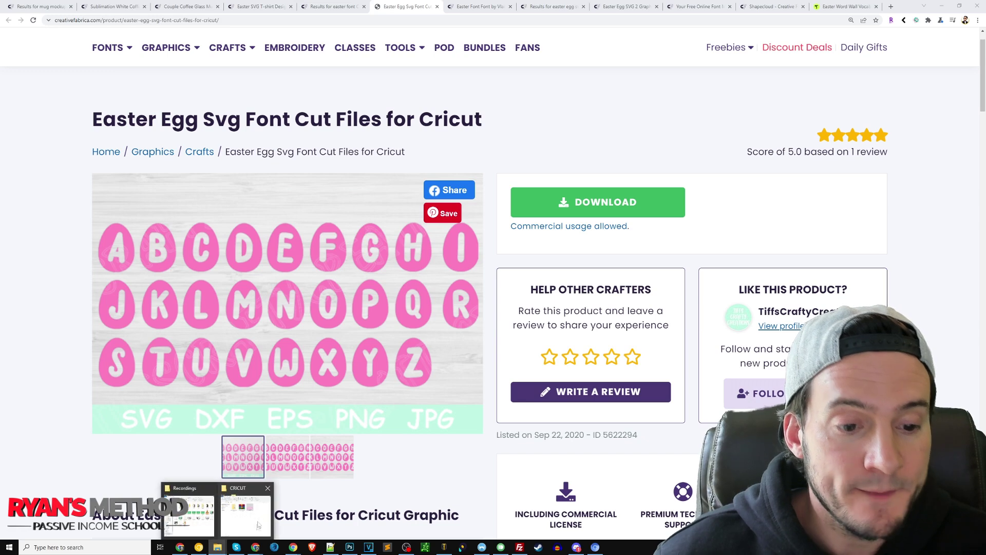
{"action": "left_click", "coordinate": [259, 524]}
{"action": "double_click", "coordinate": [149, 185]}
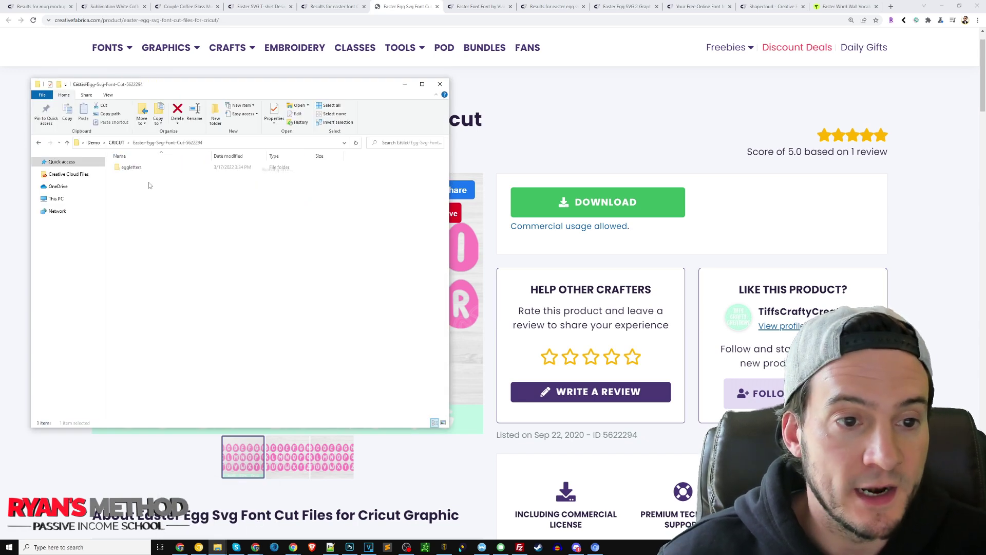
{"action": "double_click", "coordinate": [141, 167]}
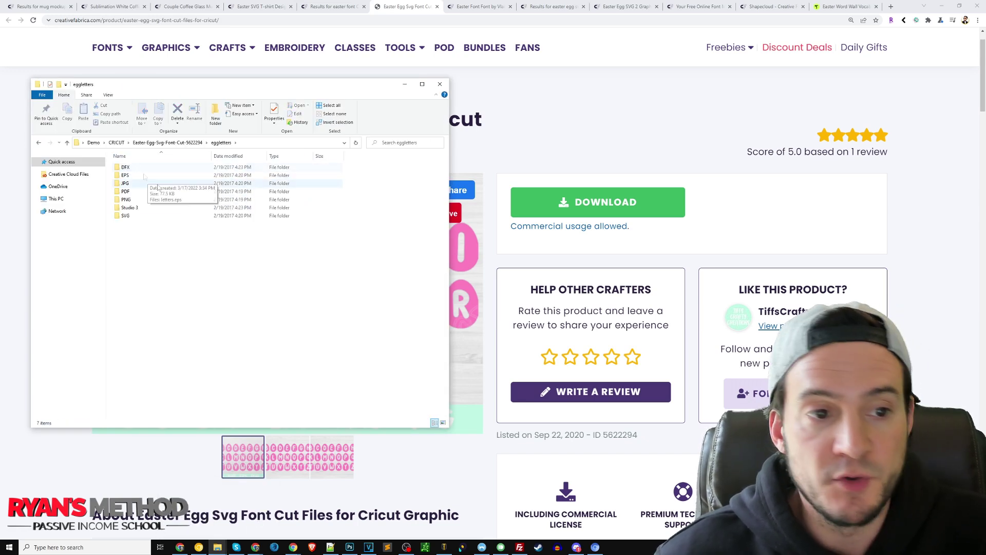
{"action": "scroll", "coordinate": [221, 280], "scroll_direction": "up", "scroll_amount": 4, "text": "ctrl"}
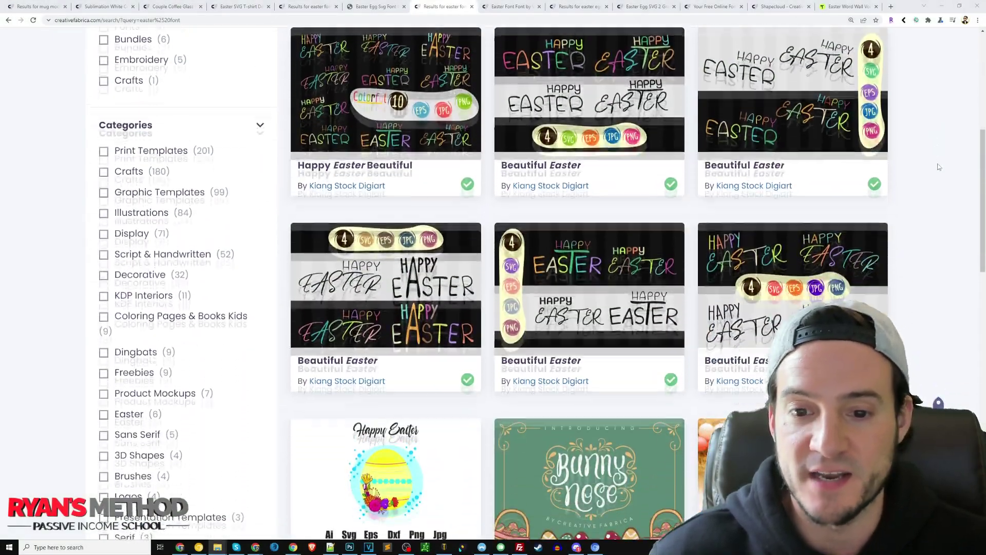
Step: Scroll the Easter font results, then switch to the Easter Font Font page and scroll it
{"action": "scroll", "coordinate": [940, 165], "scroll_direction": "down", "scroll_amount": 6}
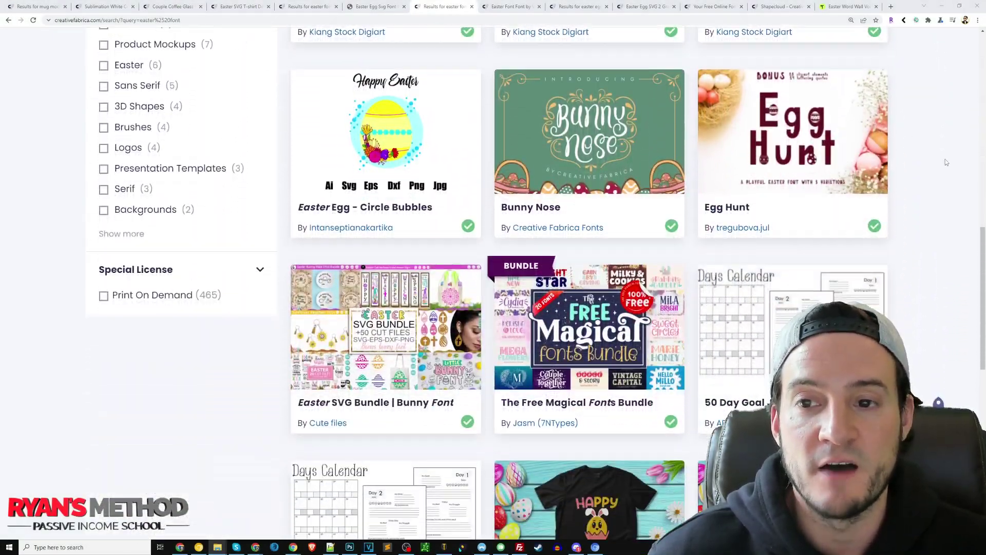
{"action": "scroll", "coordinate": [947, 163], "scroll_direction": "down", "scroll_amount": 7}
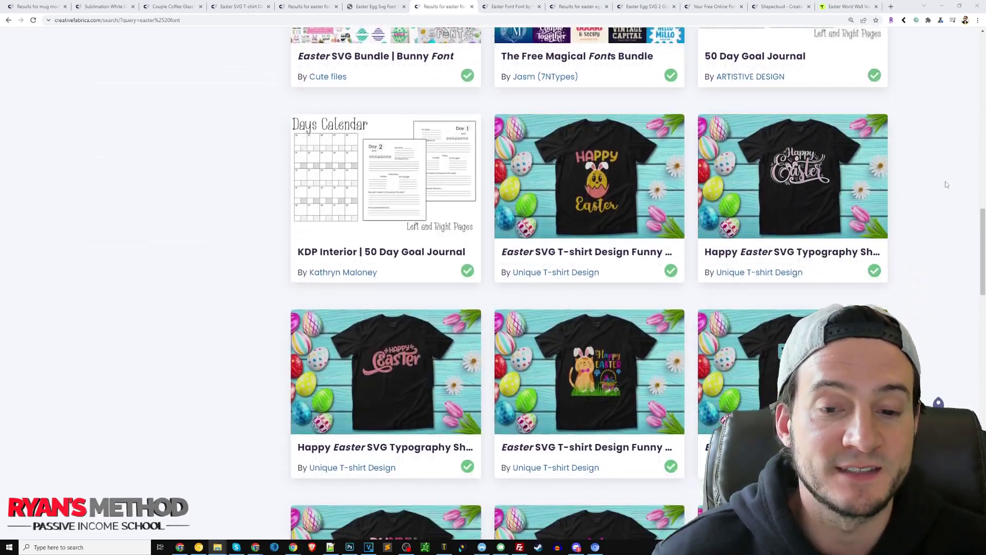
{"action": "scroll", "coordinate": [947, 185], "scroll_direction": "up", "scroll_amount": 15}
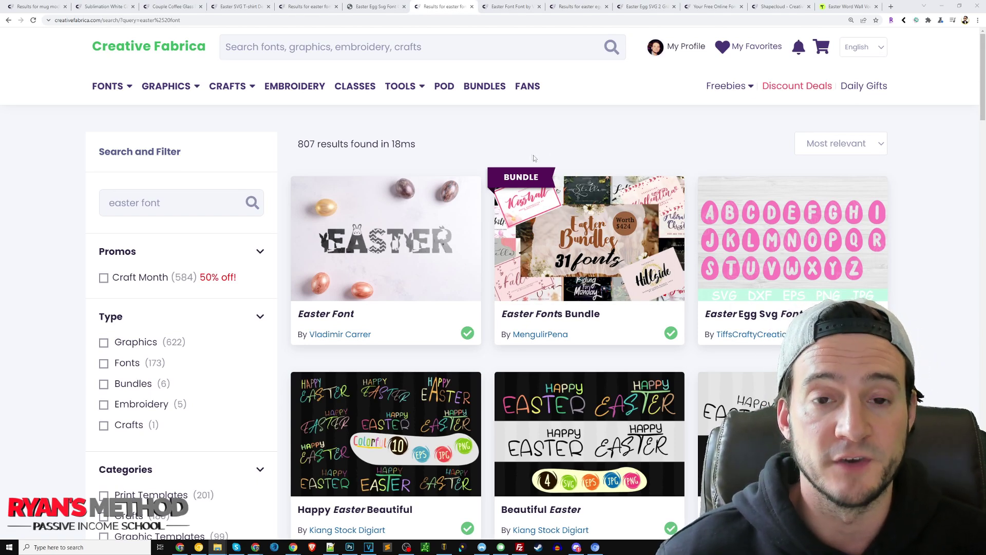
{"action": "mouse_move", "coordinate": [404, 98]}
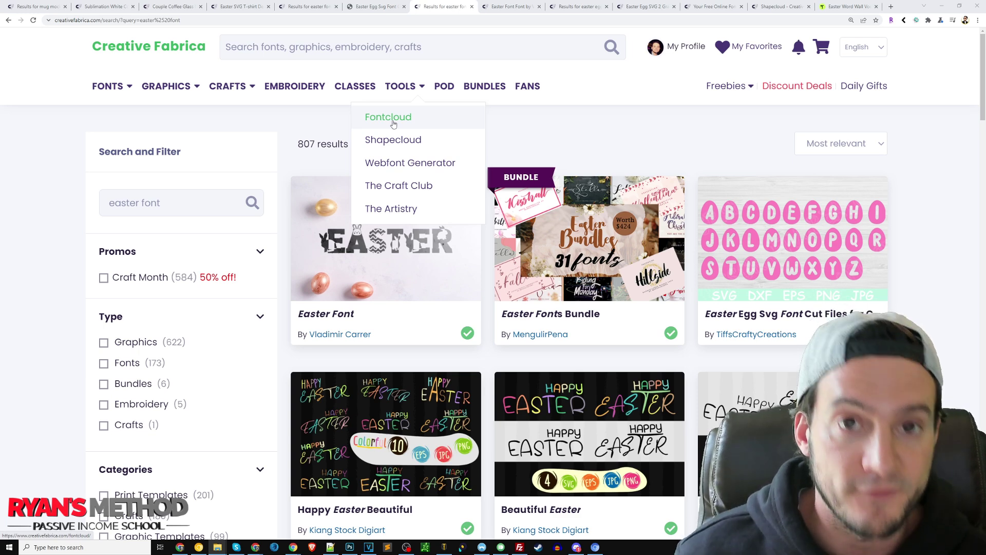
{"action": "left_click", "coordinate": [511, 6]}
{"action": "scroll", "coordinate": [589, 180], "scroll_direction": "down", "scroll_amount": 1}
{"action": "scroll", "coordinate": [548, 155], "scroll_direction": "down", "scroll_amount": 1}
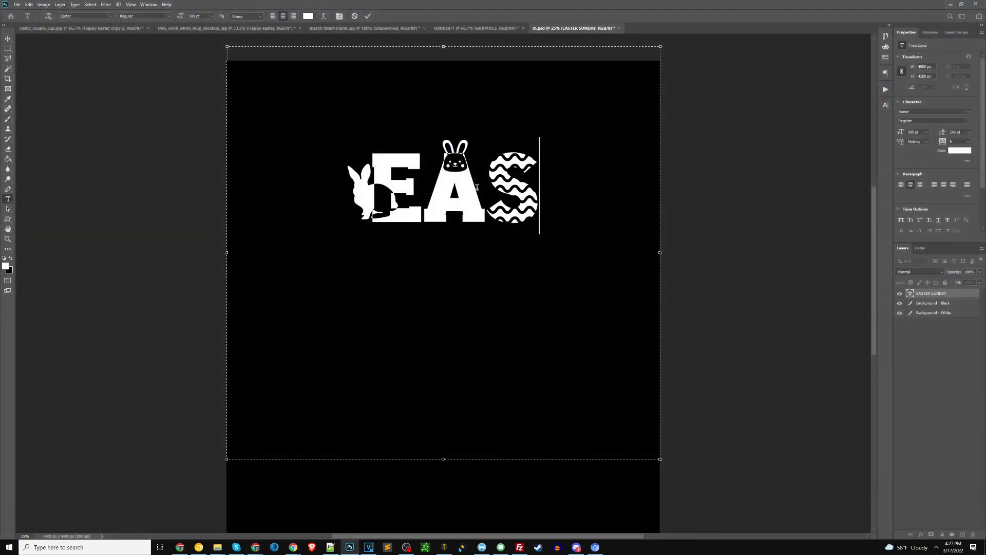
Step: Add SUNDAY on a new line under EASTER and colour all the text pink #f08282
{"action": "type", "text": "TER"}
{"action": "key", "text": "Return"}
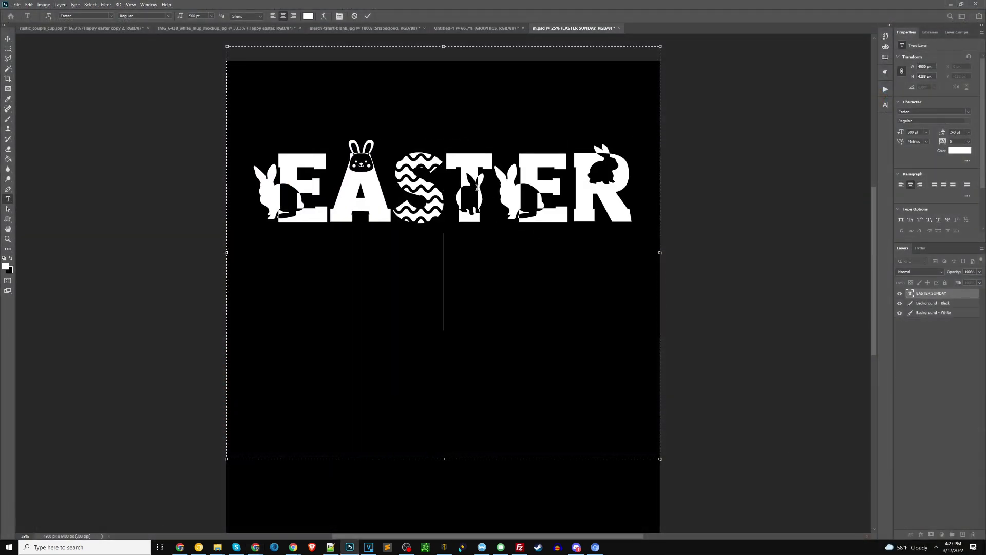
{"action": "type", "text": "SUNDAY"}
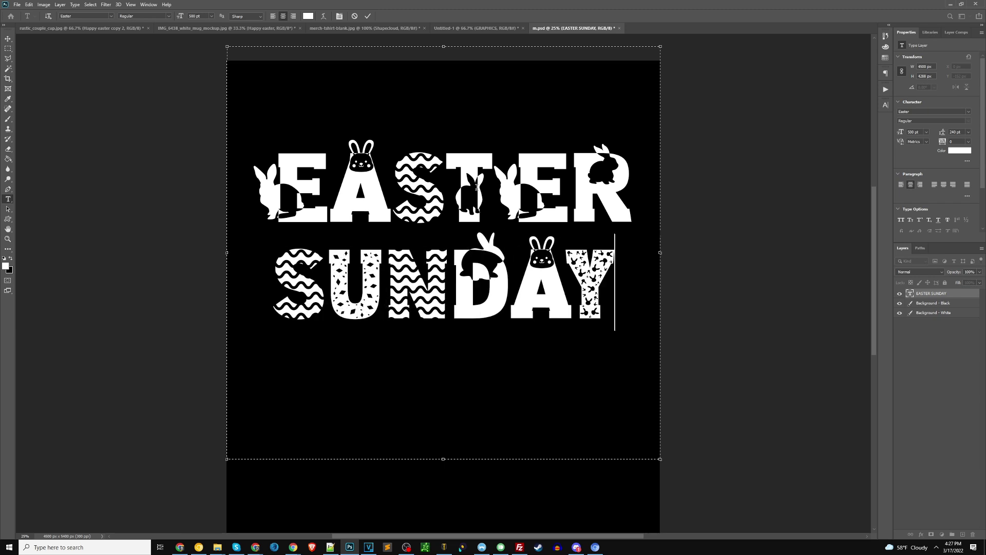
{"action": "key", "text": "ctrl+a"}
{"action": "left_click", "coordinate": [6, 266]}
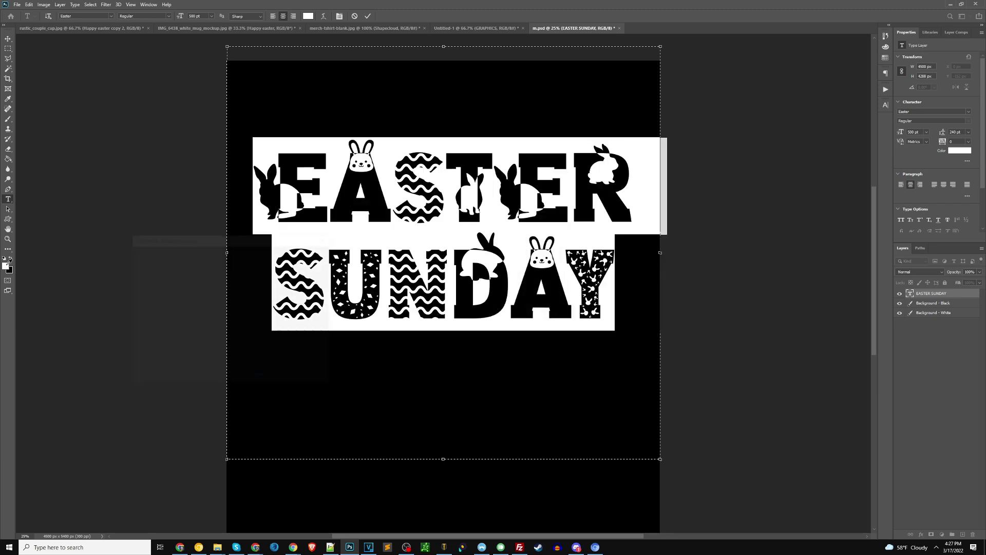
{"action": "left_click", "coordinate": [178, 261]}
{"action": "left_click", "coordinate": [307, 253]}
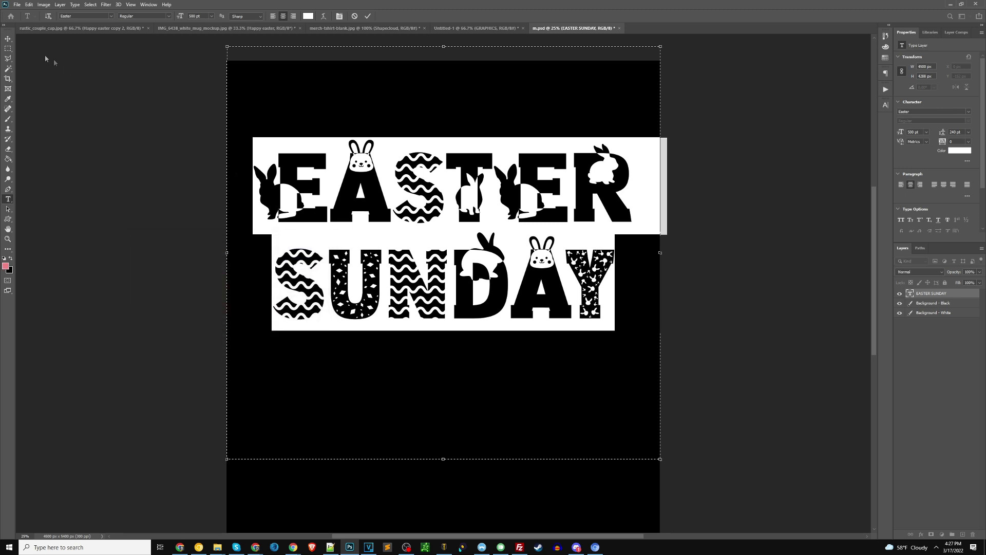
{"action": "left_click", "coordinate": [510, 283]}
Step: Recolour the word SUNDAY a magenta pink and commit the text edits
{"action": "double_click", "coordinate": [612, 284]}
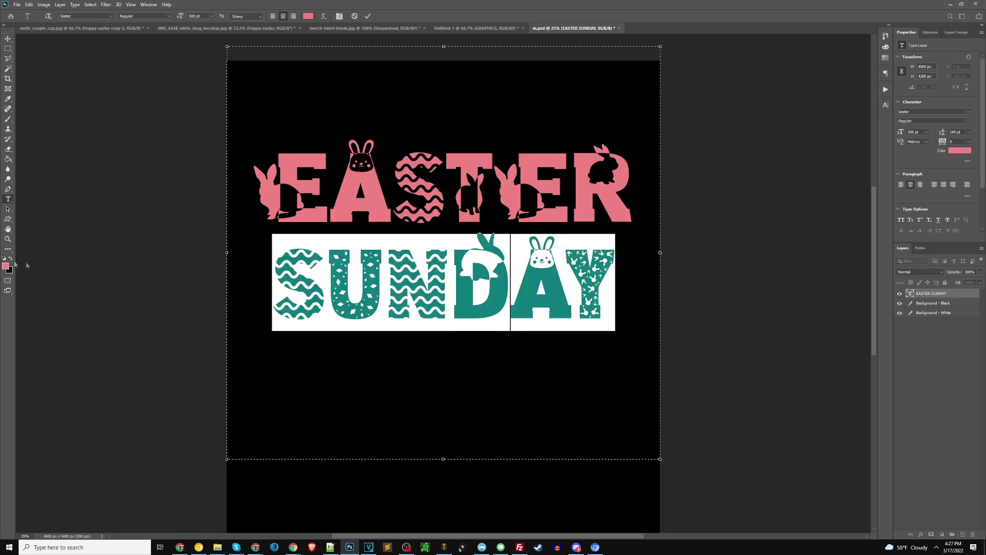
{"action": "left_click", "coordinate": [7, 266]}
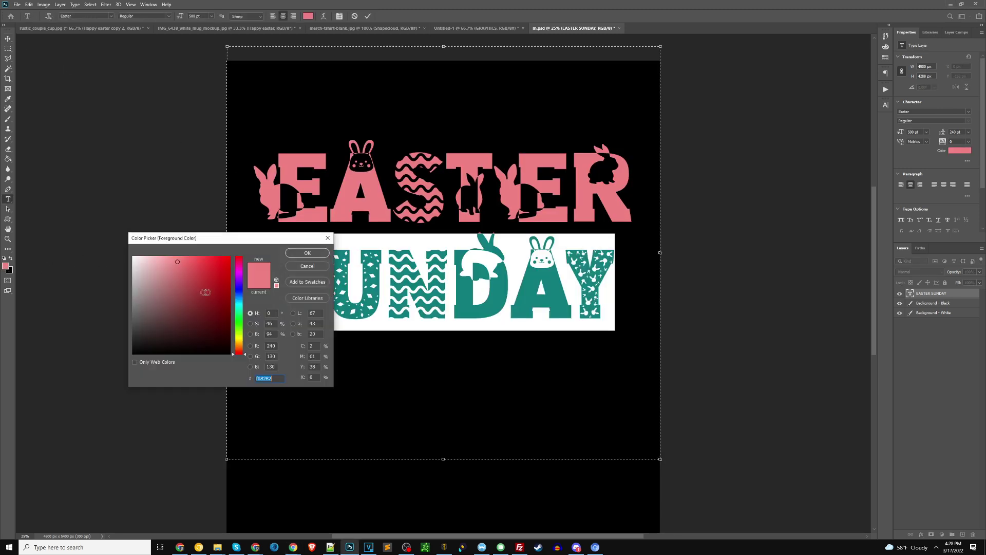
{"action": "left_click", "coordinate": [238, 265]}
{"action": "left_click", "coordinate": [307, 253]}
{"action": "left_click", "coordinate": [8, 39]}
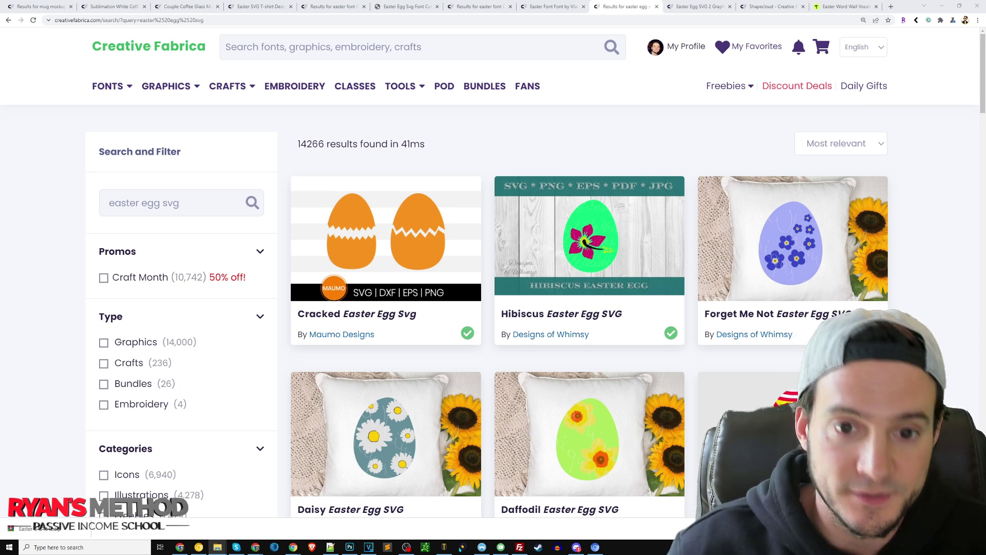
{"action": "left_click", "coordinate": [771, 7]}
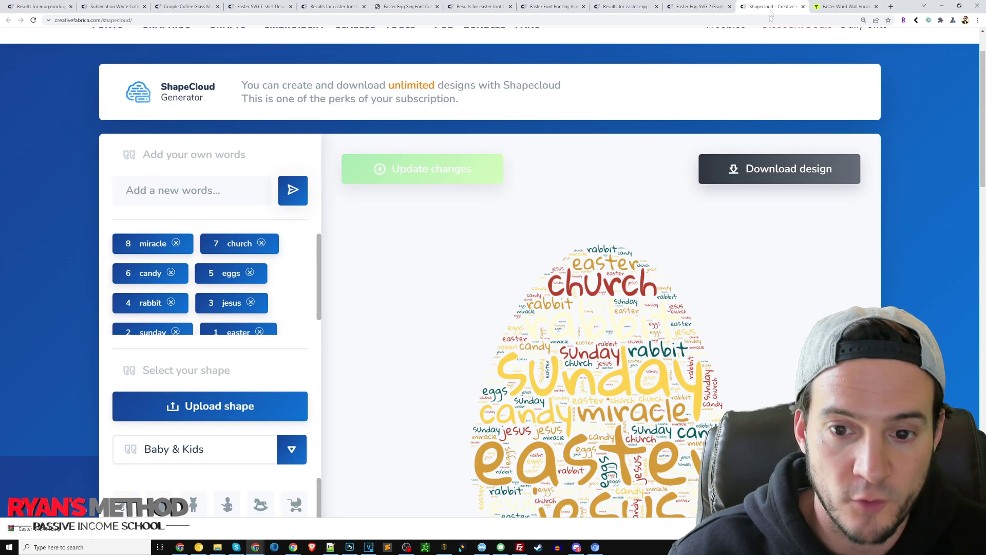
{"action": "scroll", "coordinate": [747, 167], "scroll_direction": "down", "scroll_amount": 3}
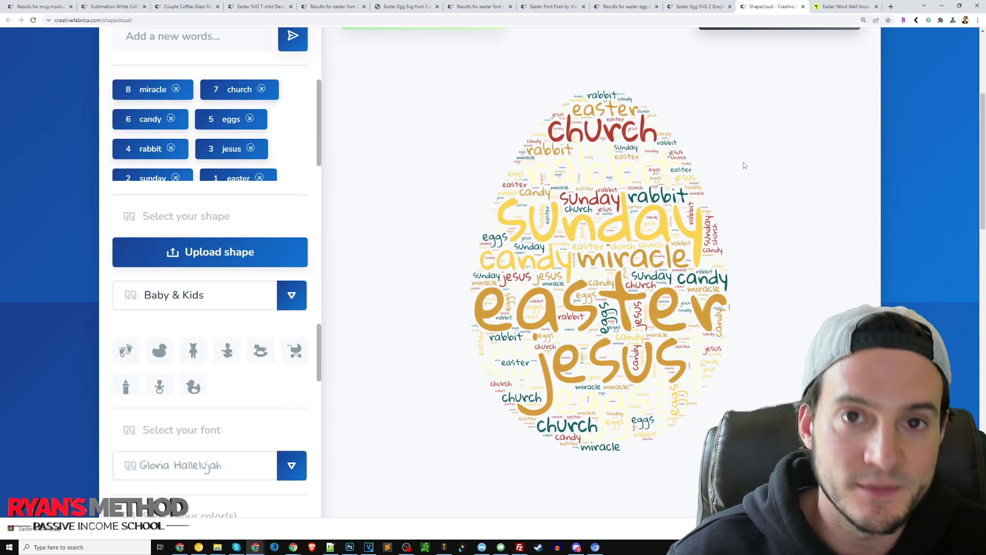
{"action": "left_click", "coordinate": [350, 547]}
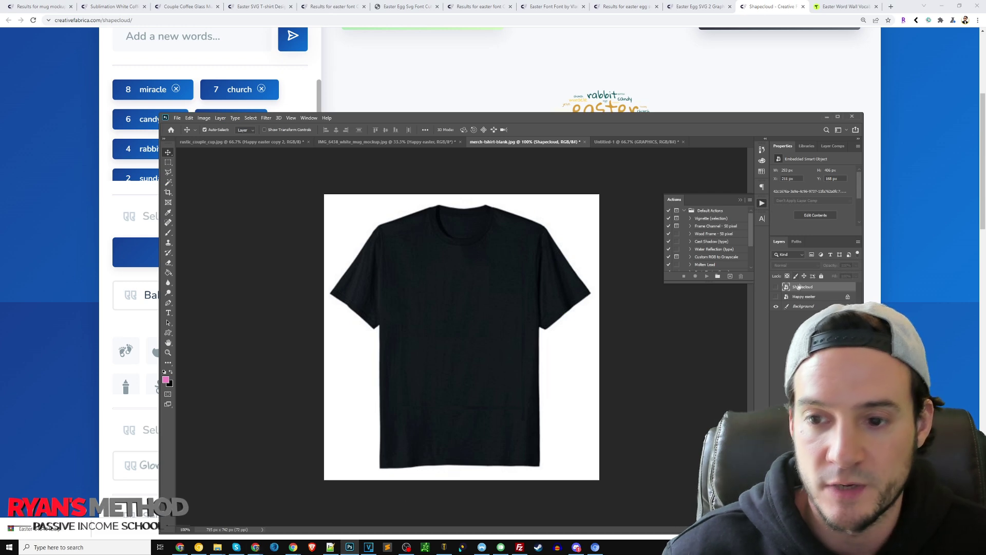
{"action": "left_click", "coordinate": [776, 287]}
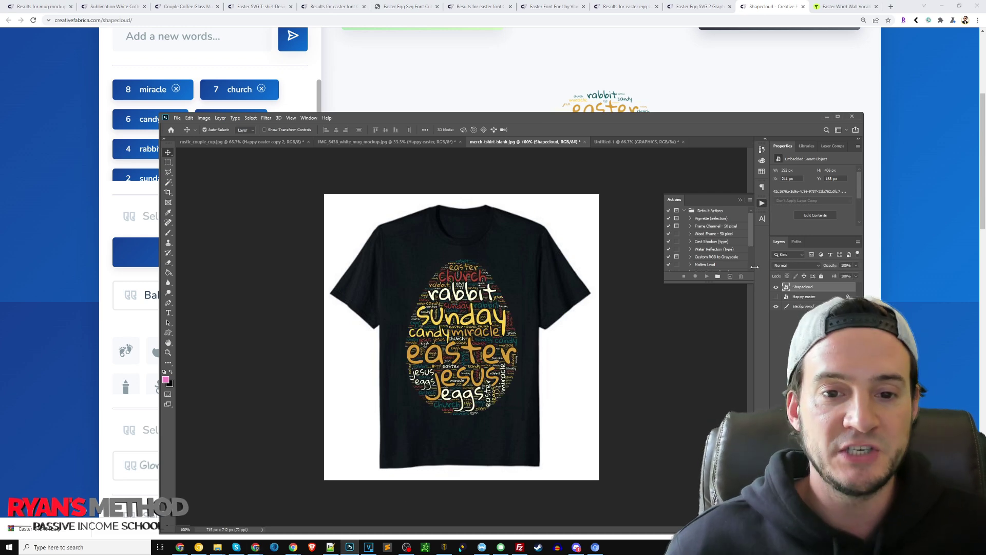
{"action": "left_click", "coordinate": [762, 203]}
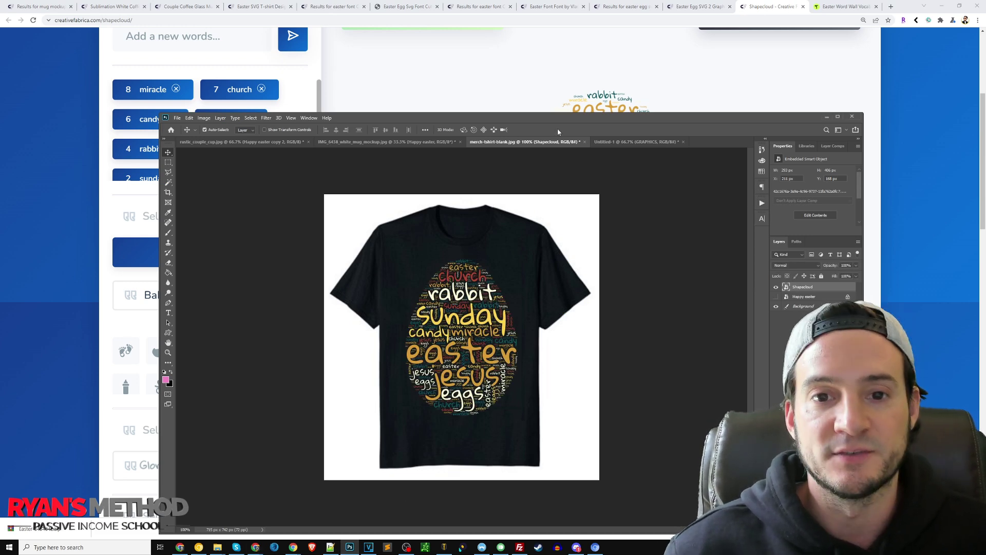
{"action": "left_click", "coordinate": [777, 287]}
{"action": "left_click", "coordinate": [776, 296]}
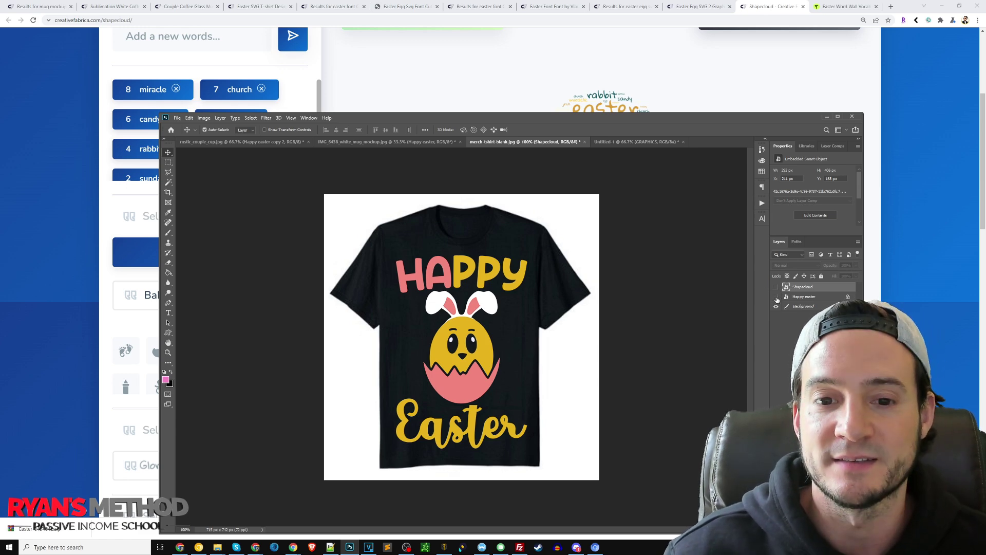
{"action": "left_click", "coordinate": [776, 298]}
{"action": "left_click", "coordinate": [882, 96]}
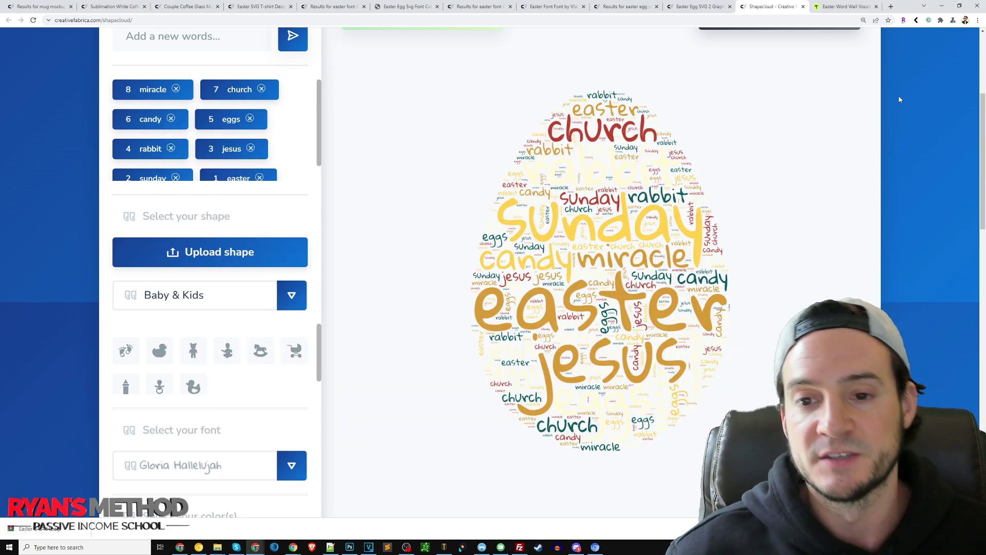
{"action": "left_click", "coordinate": [609, 10]}
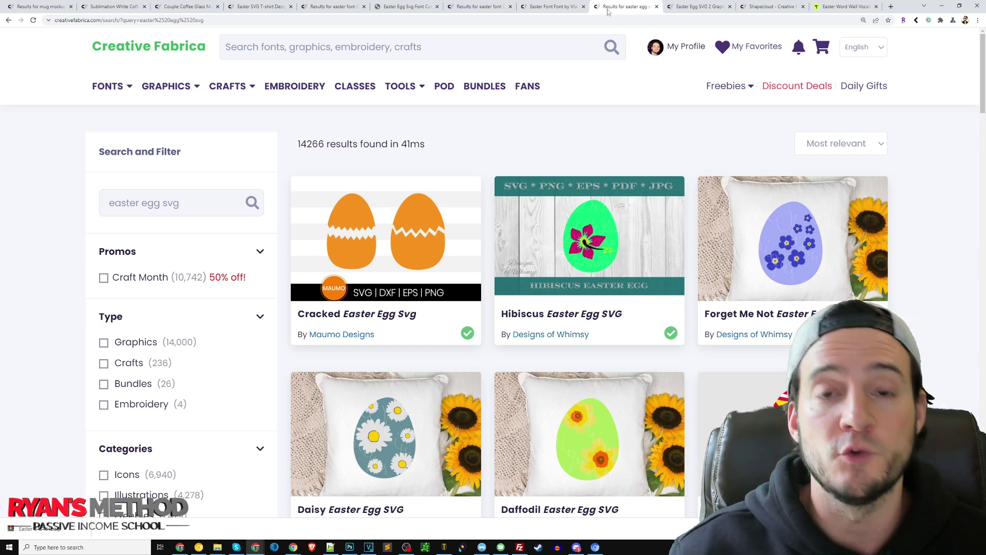
Step: In ShapeCloud, change the shape category dropdown to Nature, briefly trying Wedding first
{"action": "left_click", "coordinate": [771, 8]}
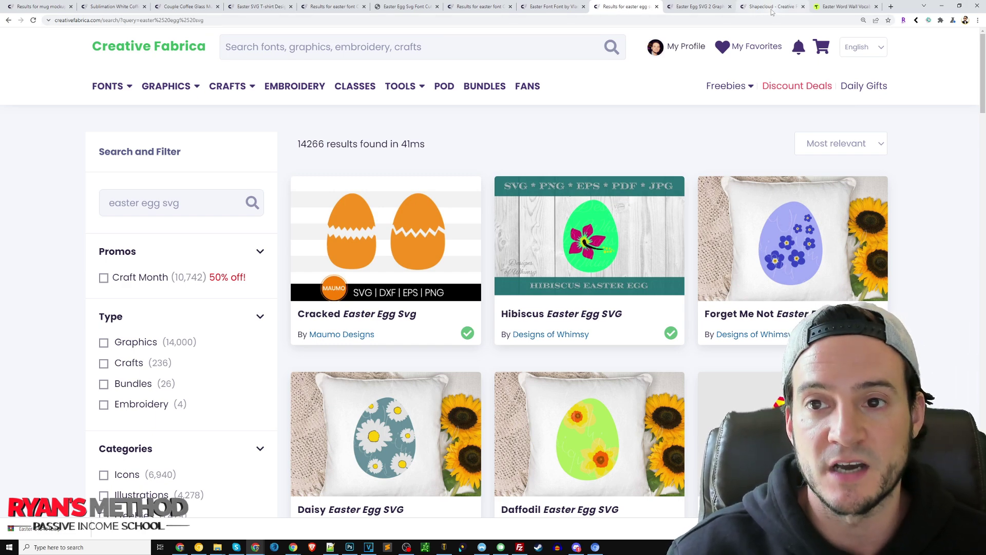
{"action": "scroll", "coordinate": [388, 157], "scroll_direction": "up", "scroll_amount": 1}
{"action": "scroll", "coordinate": [411, 174], "scroll_direction": "down", "scroll_amount": 1}
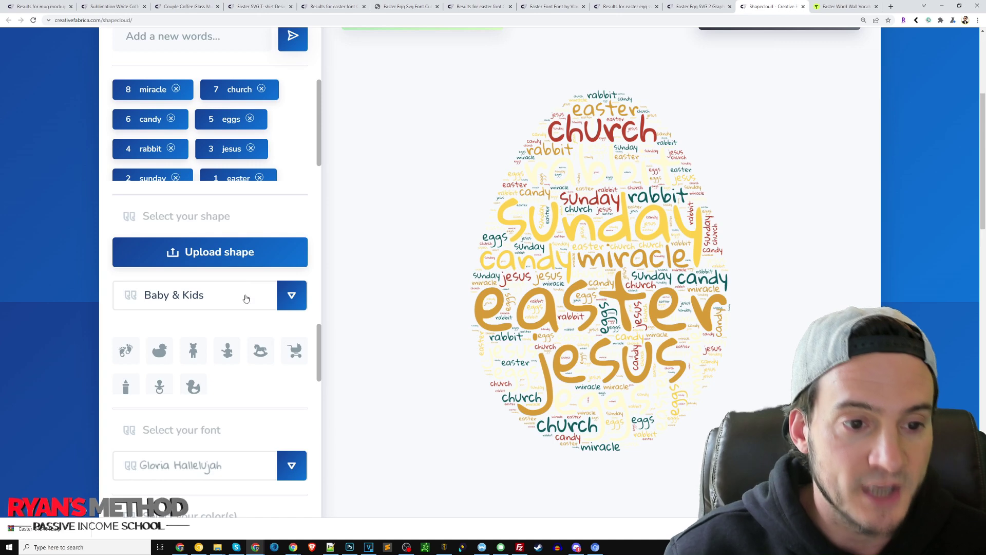
{"action": "left_click", "coordinate": [244, 298]}
{"action": "scroll", "coordinate": [205, 329], "scroll_direction": "down", "scroll_amount": 1}
{"action": "scroll", "coordinate": [205, 329], "scroll_direction": "down", "scroll_amount": 3}
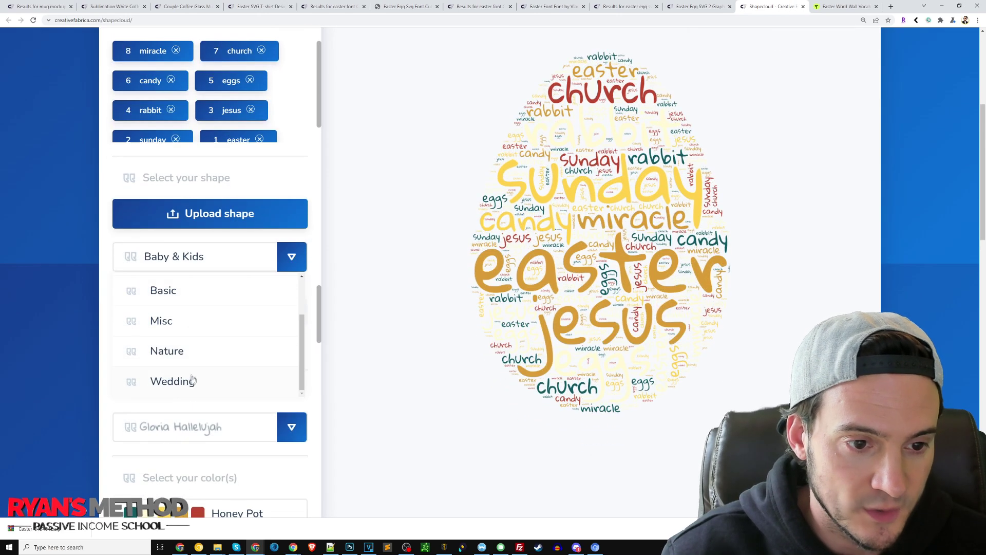
{"action": "left_click", "coordinate": [193, 379]}
{"action": "left_click", "coordinate": [209, 268]}
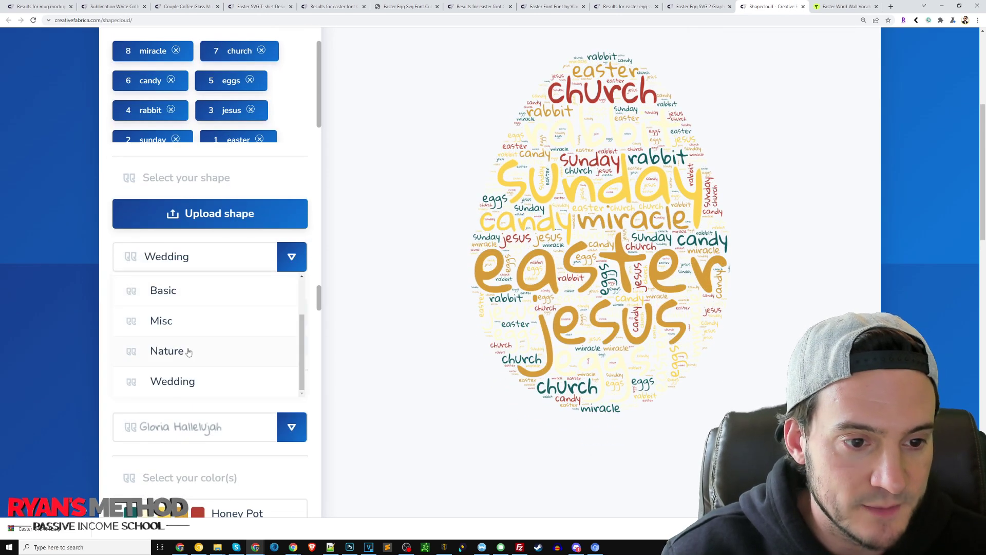
{"action": "left_click", "coordinate": [174, 350]}
{"action": "left_click", "coordinate": [226, 266]}
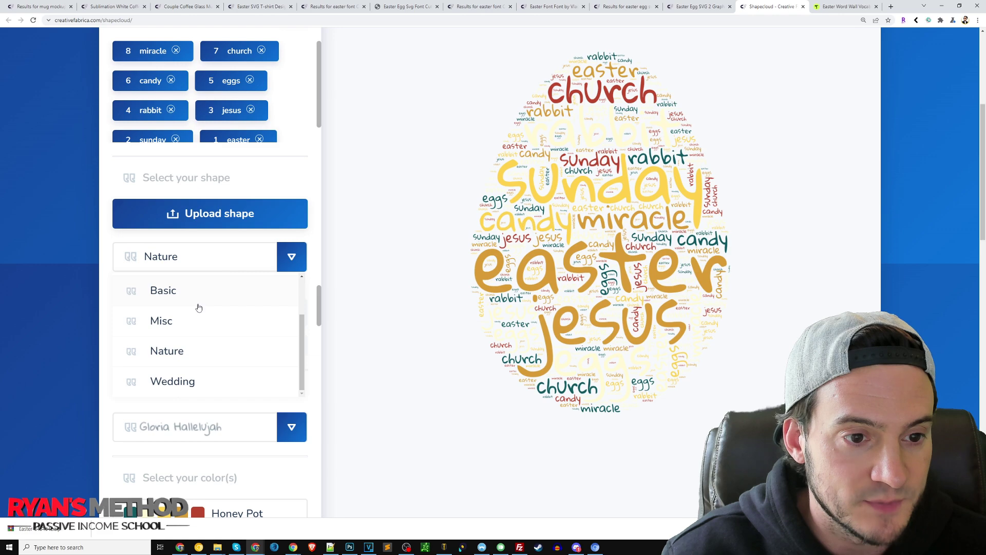
{"action": "left_click", "coordinate": [192, 351]}
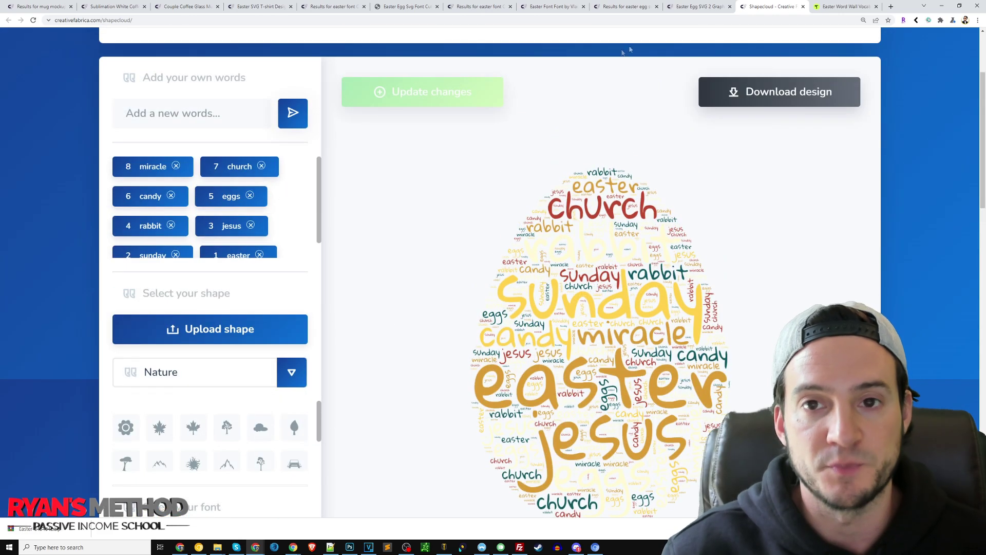
{"action": "left_click", "coordinate": [636, 11]}
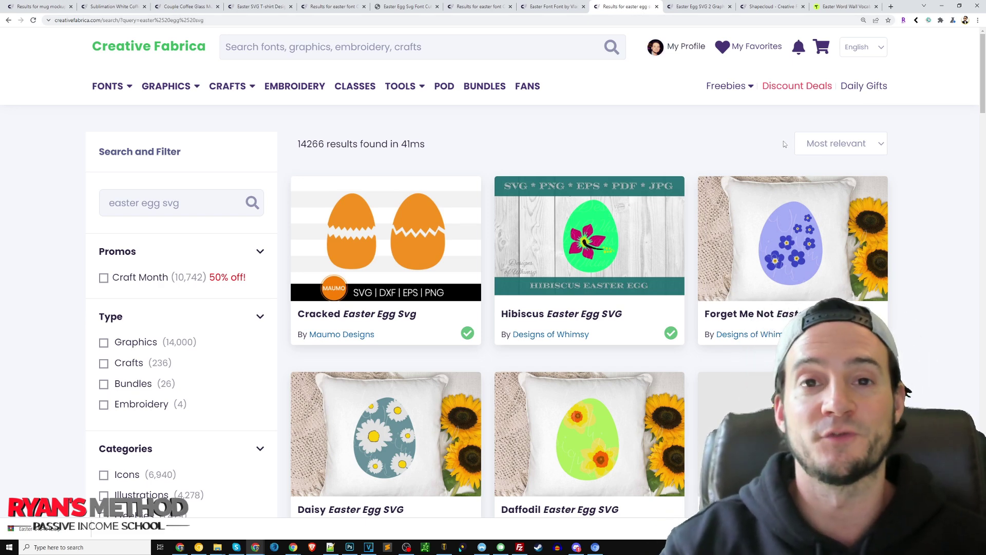
Step: Browse the easter egg svg results and open the striped Easter Egg SVG 2 page
{"action": "scroll", "coordinate": [941, 199], "scroll_direction": "down", "scroll_amount": 5}
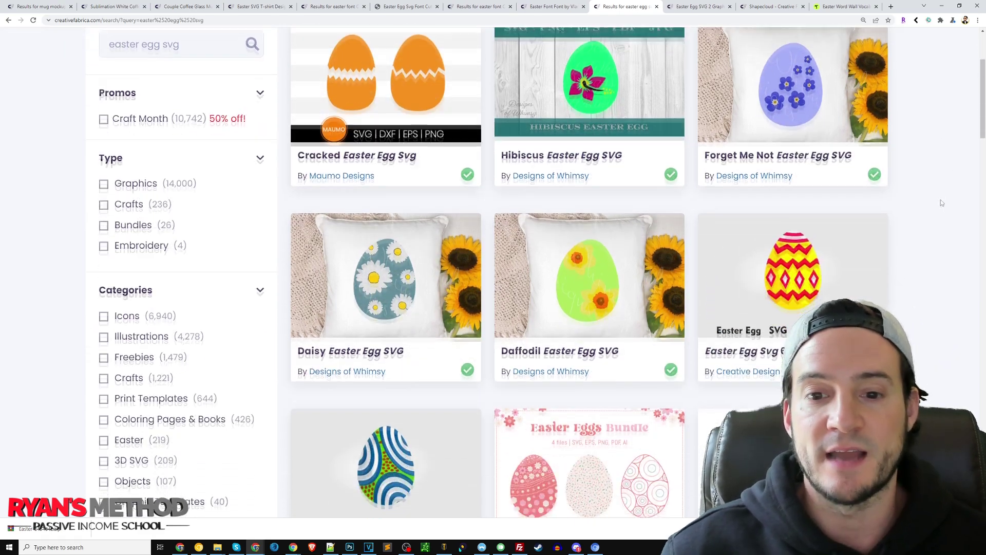
{"action": "scroll", "coordinate": [945, 190], "scroll_direction": "down", "scroll_amount": 4}
{"action": "scroll", "coordinate": [941, 205], "scroll_direction": "up", "scroll_amount": 3}
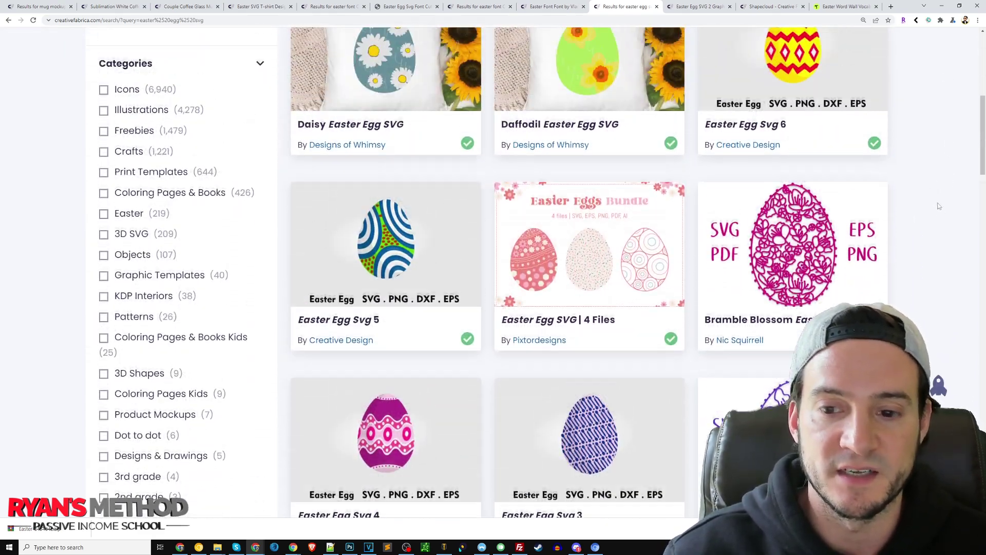
{"action": "scroll", "coordinate": [935, 211], "scroll_direction": "up", "scroll_amount": 1}
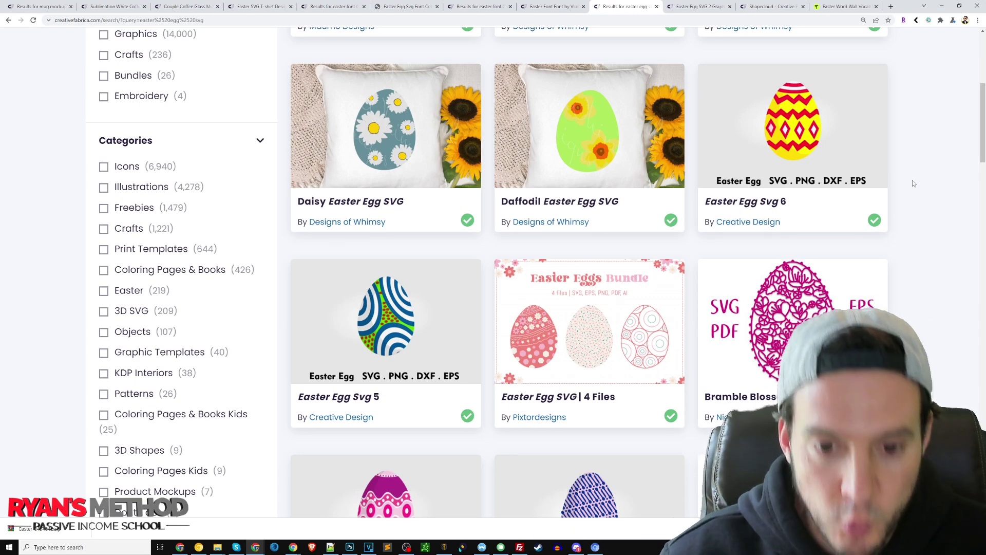
{"action": "scroll", "coordinate": [914, 183], "scroll_direction": "down", "scroll_amount": 2}
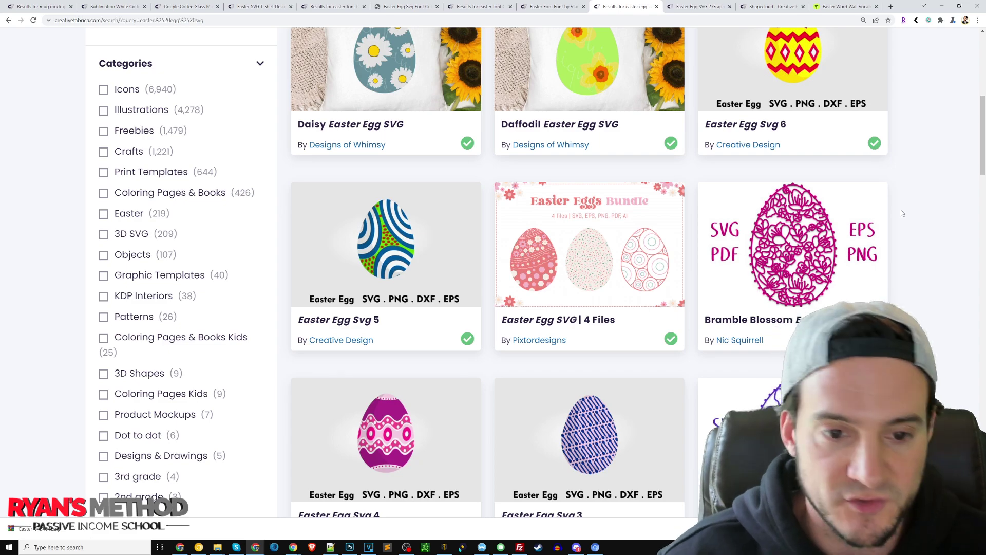
{"action": "scroll", "coordinate": [852, 157], "scroll_direction": "down", "scroll_amount": 1}
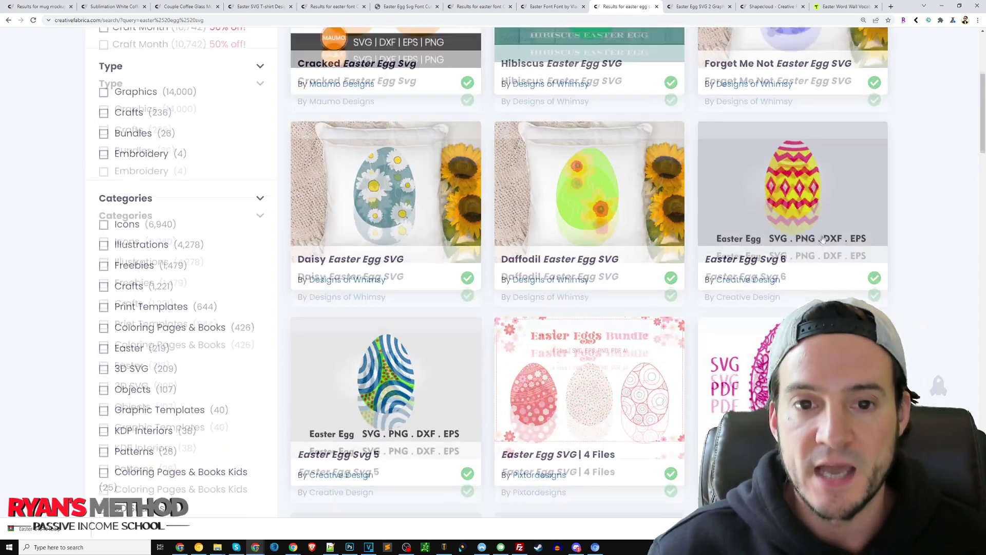
{"action": "scroll", "coordinate": [822, 239], "scroll_direction": "up", "scroll_amount": 8}
{"action": "left_click", "coordinate": [691, 7]}
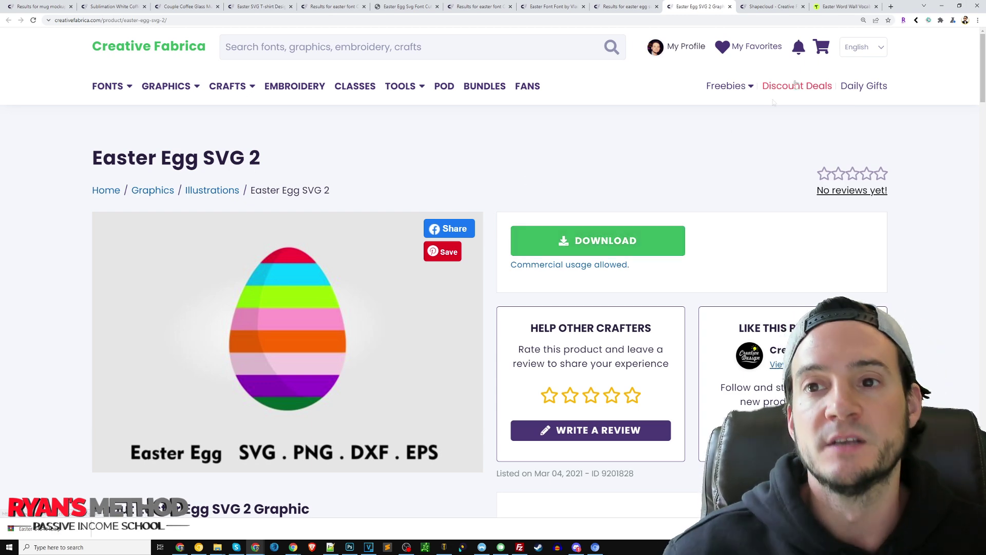
Step: Return to the ShapeCloud generator and reload the page
{"action": "left_click", "coordinate": [772, 7]}
{"action": "left_click", "coordinate": [590, 20]}
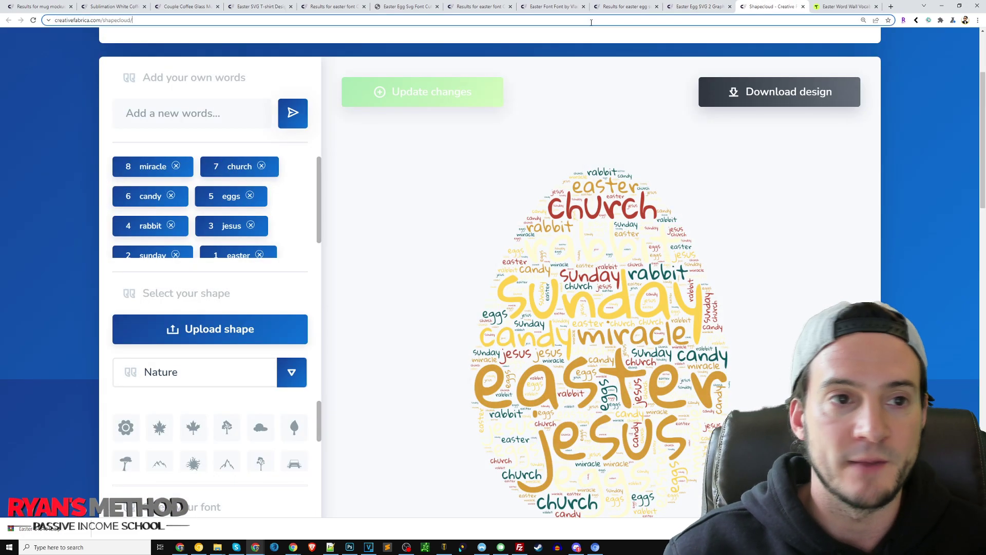
{"action": "key", "text": "Return"}
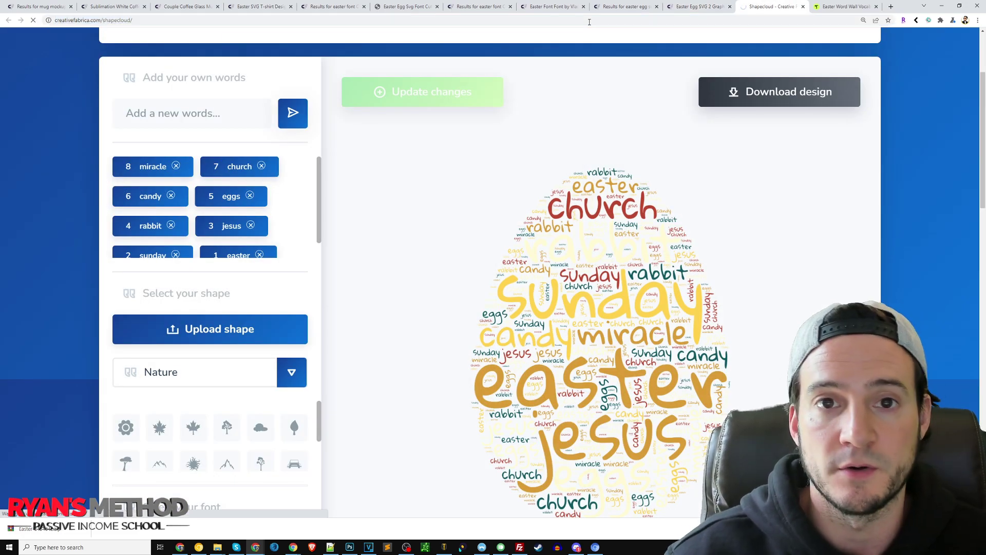
{"action": "scroll", "coordinate": [736, 144], "scroll_direction": "up", "scroll_amount": 2}
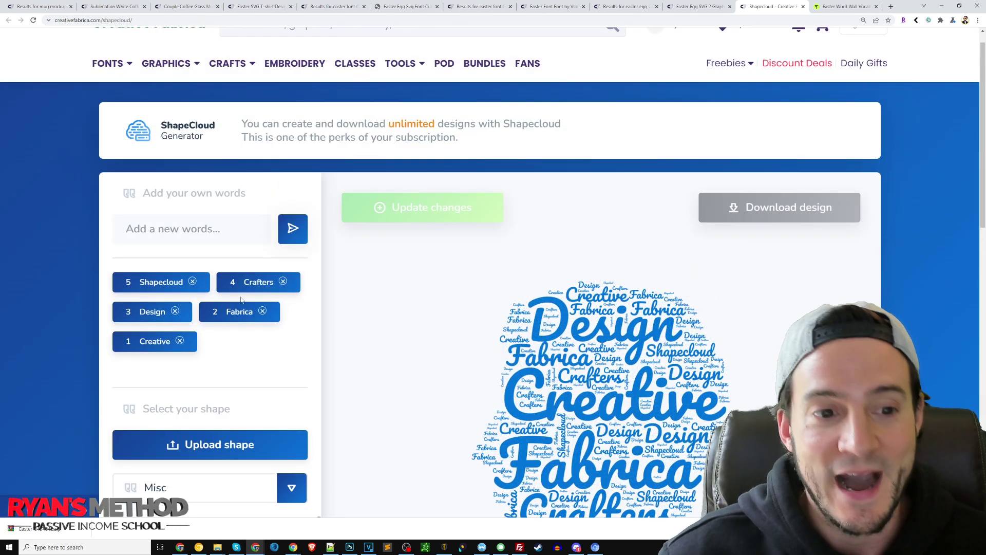
{"action": "scroll", "coordinate": [474, 188], "scroll_direction": "down", "scroll_amount": 3}
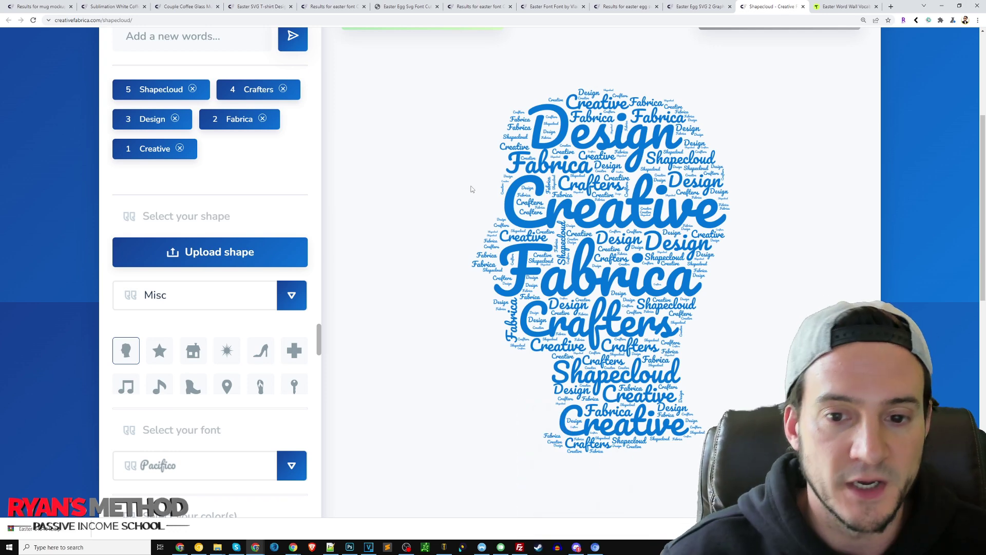
{"action": "scroll", "coordinate": [391, 232], "scroll_direction": "up", "scroll_amount": 4}
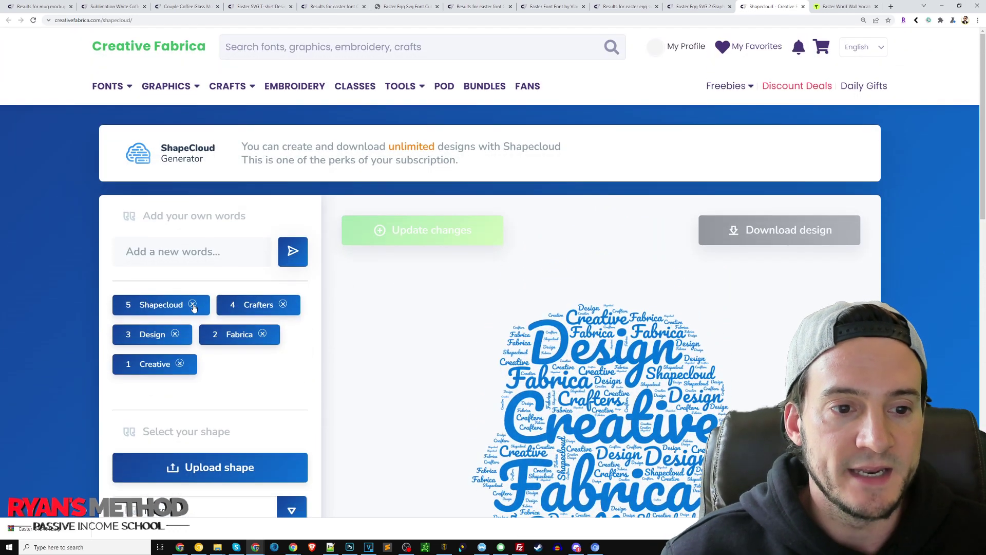
Step: Remove the sample words Shapecloud, Crafters, Design, Fabrica and Creative from the word list
{"action": "left_click", "coordinate": [193, 305]}
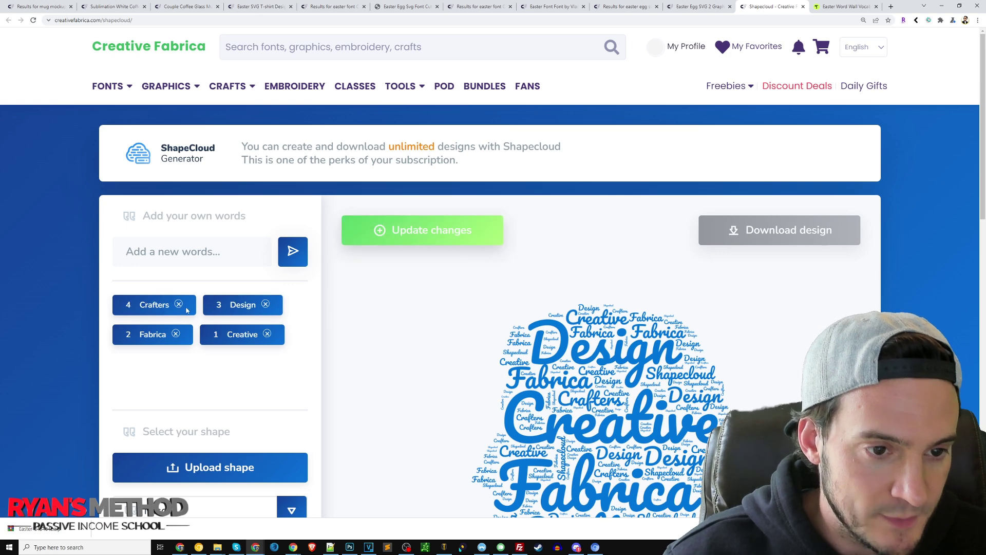
{"action": "left_click", "coordinate": [178, 305]}
{"action": "left_click", "coordinate": [177, 305]}
{"action": "left_click", "coordinate": [176, 305]}
{"action": "left_click", "coordinate": [180, 305]}
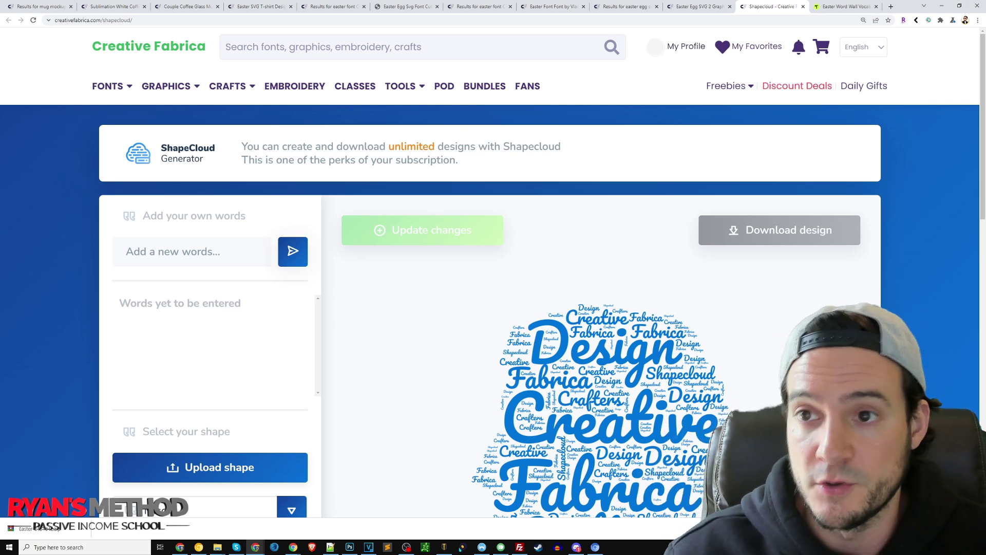
{"action": "left_click", "coordinate": [847, 6]}
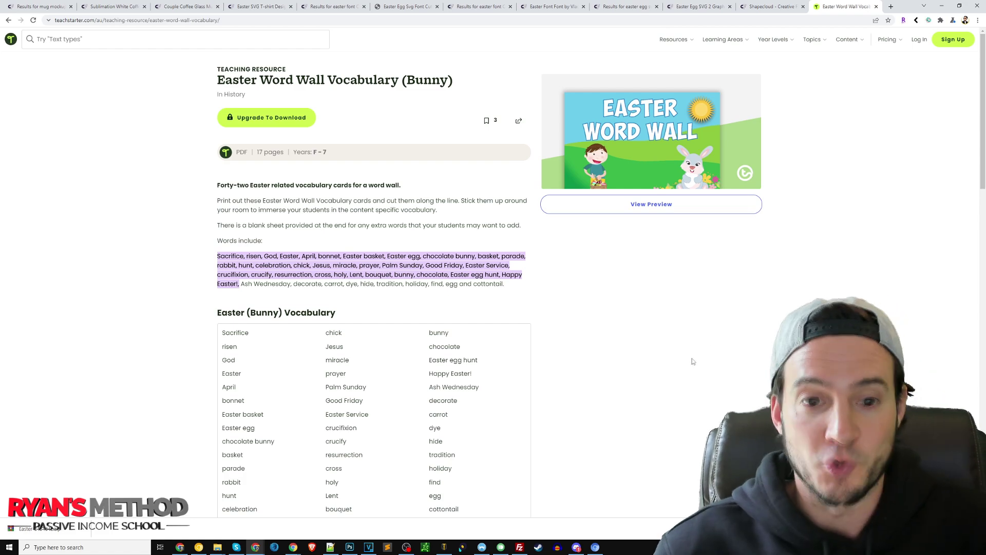
{"action": "key", "text": "ctrl+plus"}
{"action": "key", "text": "ctrl+plus"}
{"action": "key", "text": "ctrl+plus"}
{"action": "scroll", "coordinate": [569, 339], "scroll_direction": "down", "scroll_amount": 1}
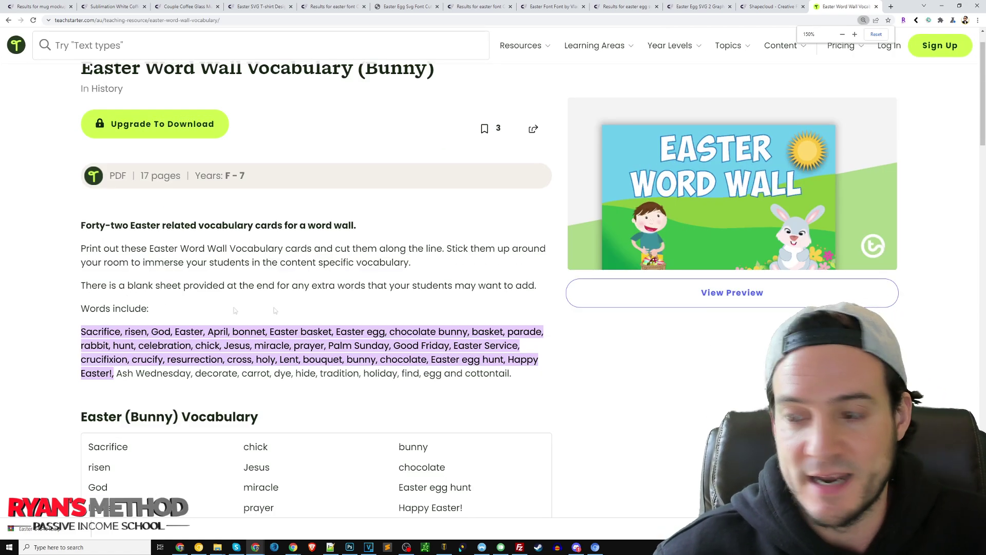
{"action": "left_click_drag", "start_coordinate": [81, 332], "coordinate": [631, 362]}
{"action": "left_click", "coordinate": [630, 362]}
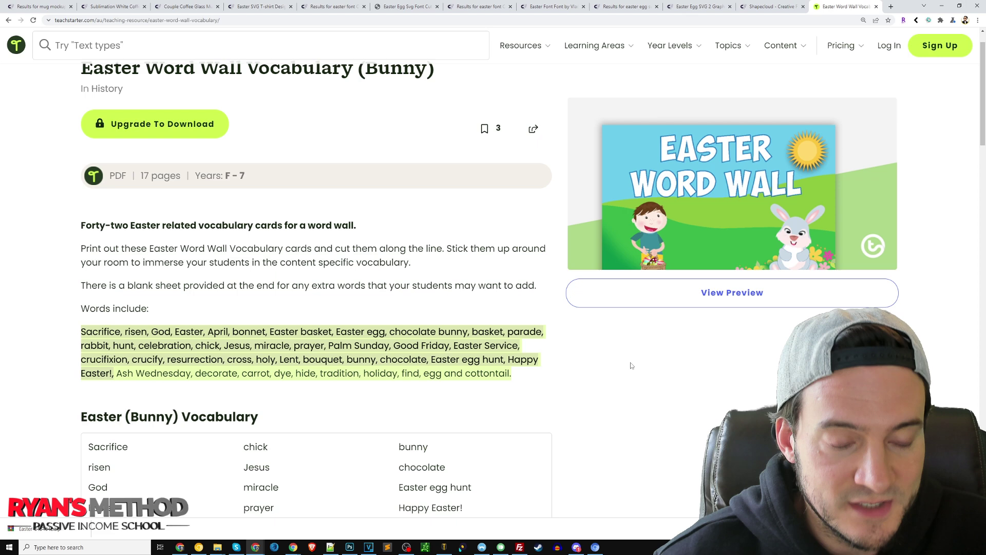
{"action": "left_click", "coordinate": [773, 7]}
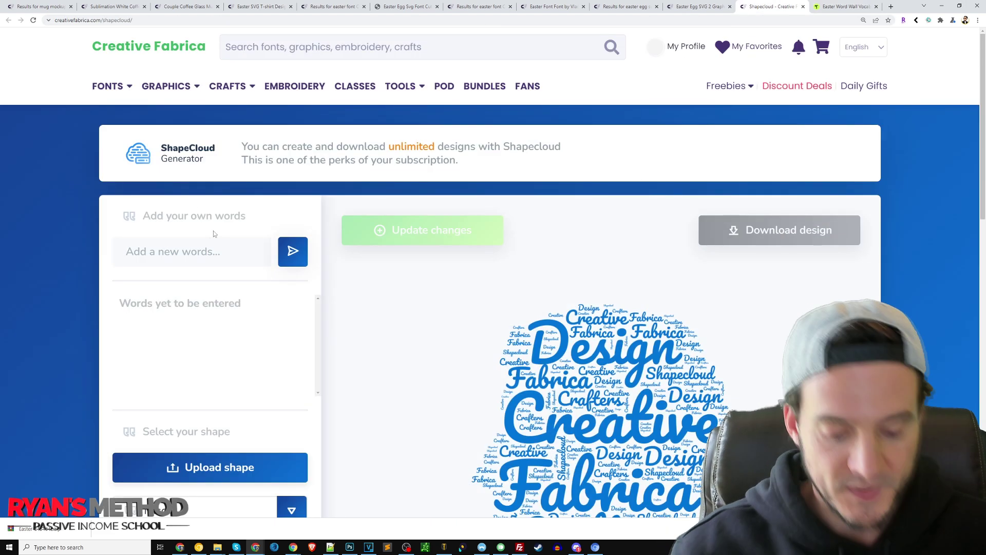
Step: Add April, Easter, Jesus, Bunny, Rabbit, Candy and Miracle to the word list
{"action": "type", "text": "April"}
{"action": "key", "text": "Return"}
{"action": "type", "text": "Easter"}
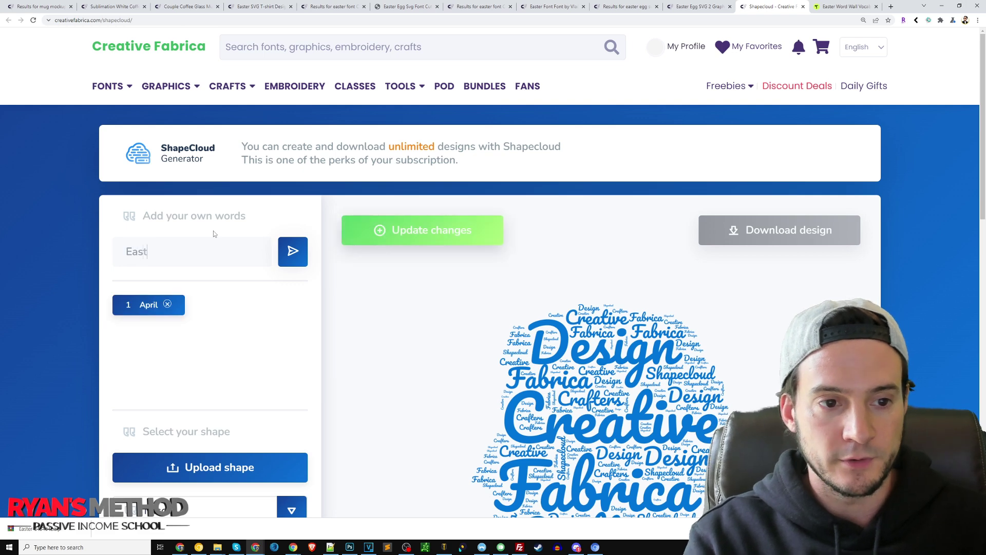
{"action": "key", "text": "Return"}
{"action": "type", "text": "Jesus"}
{"action": "key", "text": "Return"}
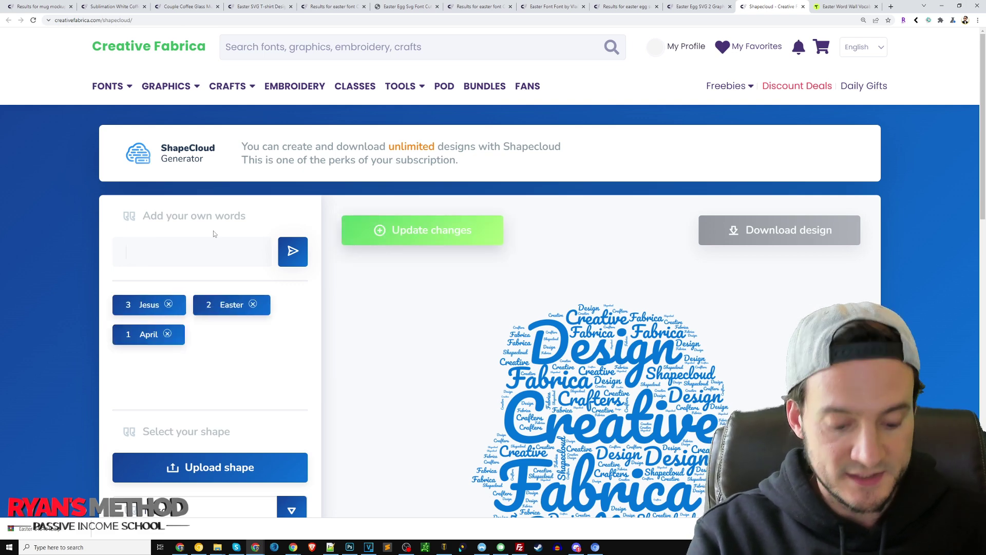
{"action": "type", "text": "Bunny"}
{"action": "key", "text": "Return"}
{"action": "type", "text": "Rabbit"}
{"action": "key", "text": "Return"}
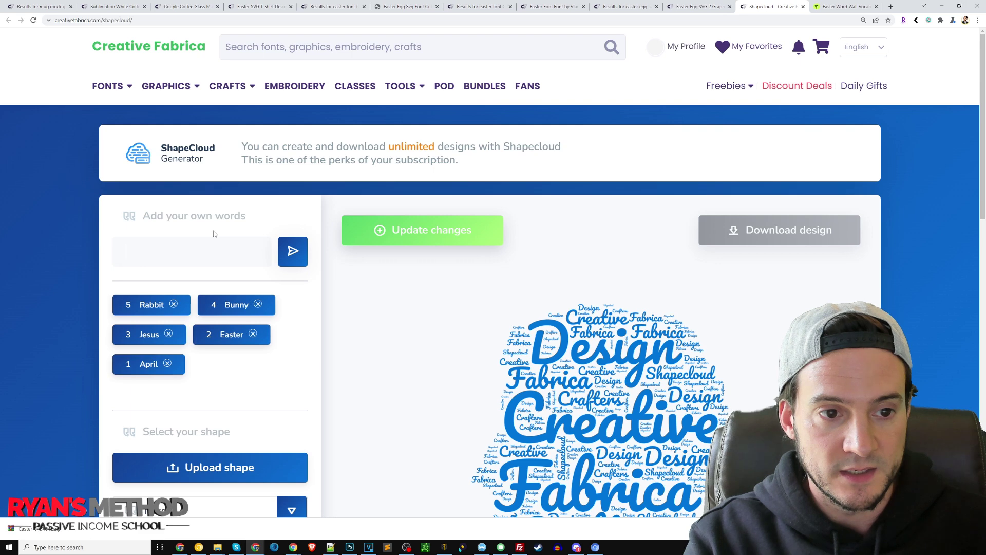
{"action": "type", "text": "Candy"}
{"action": "key", "text": "Return"}
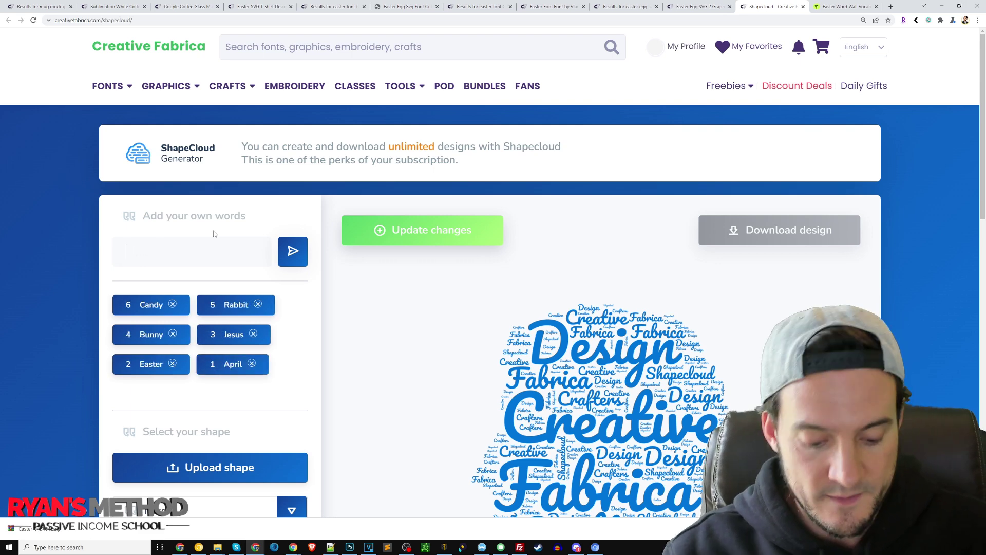
{"action": "type", "text": "Miracle"}
{"action": "key", "text": "Return"}
Step: Consult the Easter vocabulary page again, then add Basket and Eggs to the list
{"action": "left_click", "coordinate": [827, 6]}
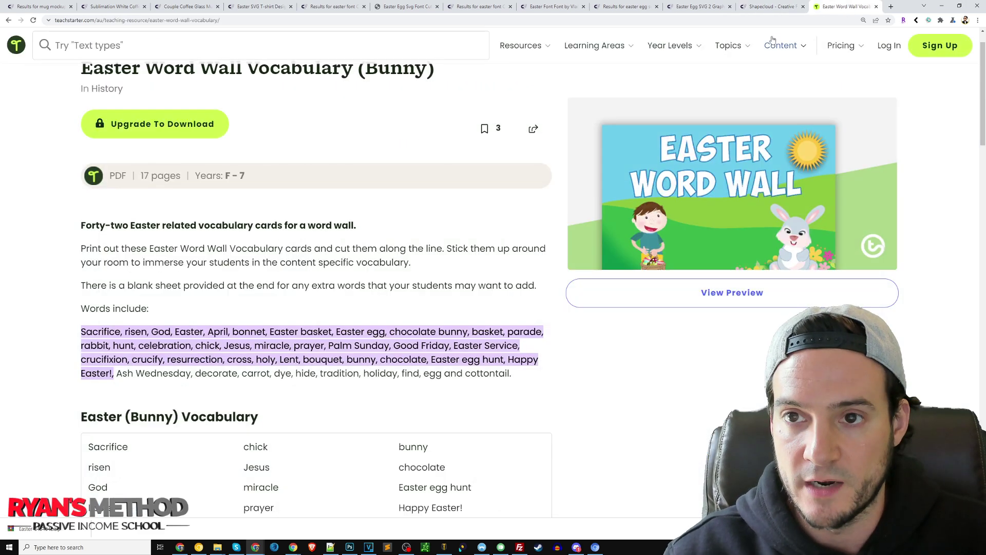
{"action": "left_click", "coordinate": [773, 7]}
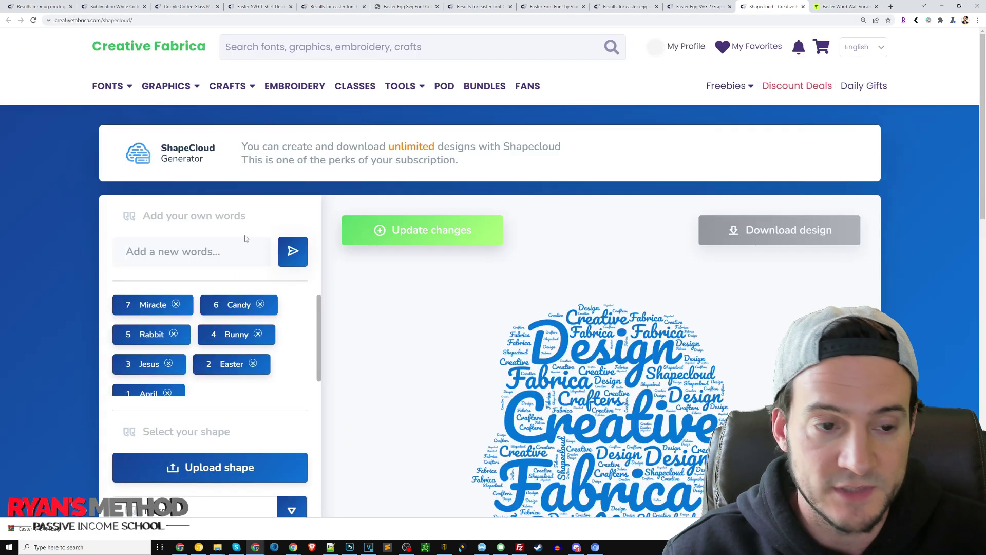
{"action": "type", "text": "Basket"}
{"action": "key", "text": "Return"}
{"action": "type", "text": "Eg"}
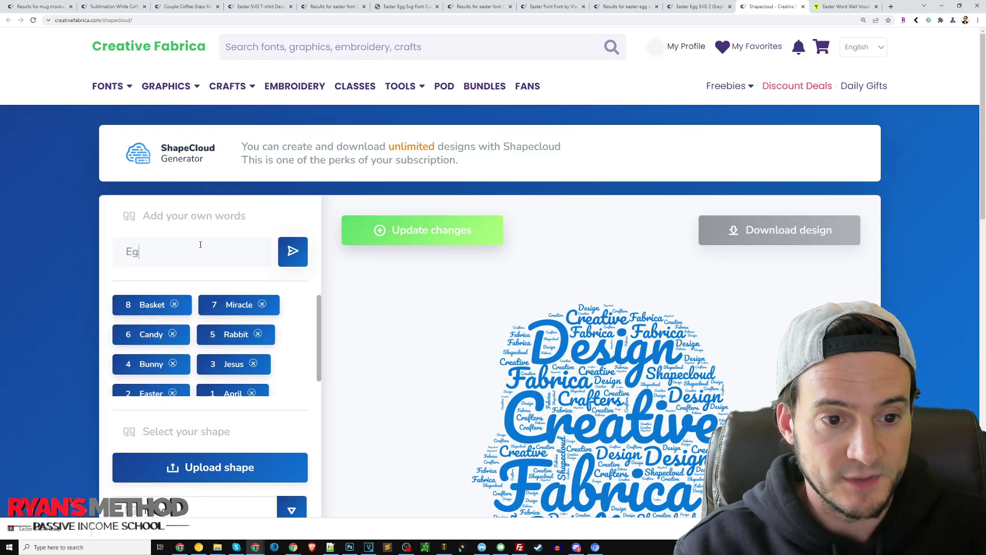
{"action": "type", "text": "gs"}
{"action": "key", "text": "Return"}
{"action": "scroll", "coordinate": [194, 235], "scroll_direction": "down", "scroll_amount": 2}
{"action": "scroll", "coordinate": [240, 278], "scroll_direction": "down", "scroll_amount": 1}
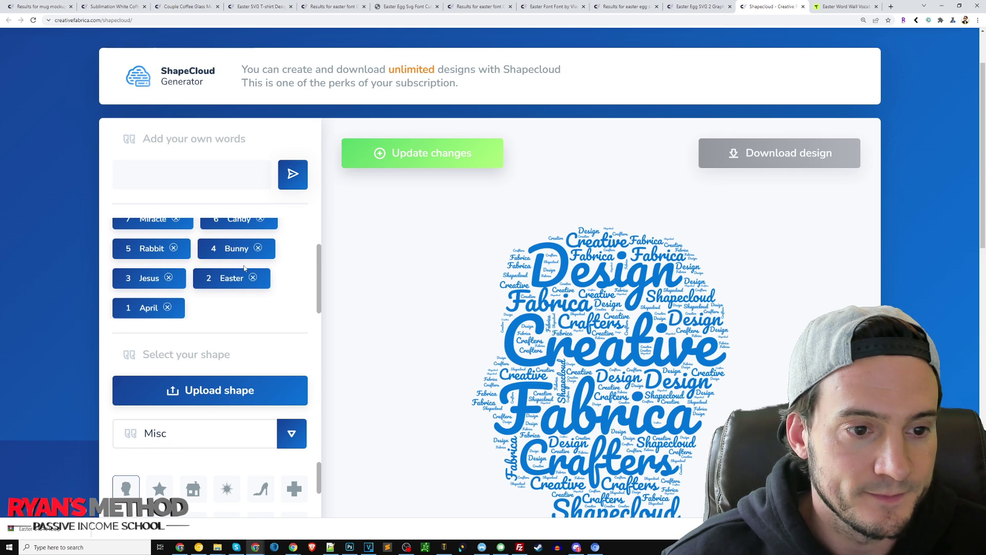
{"action": "scroll", "coordinate": [240, 278], "scroll_direction": "up", "scroll_amount": 1}
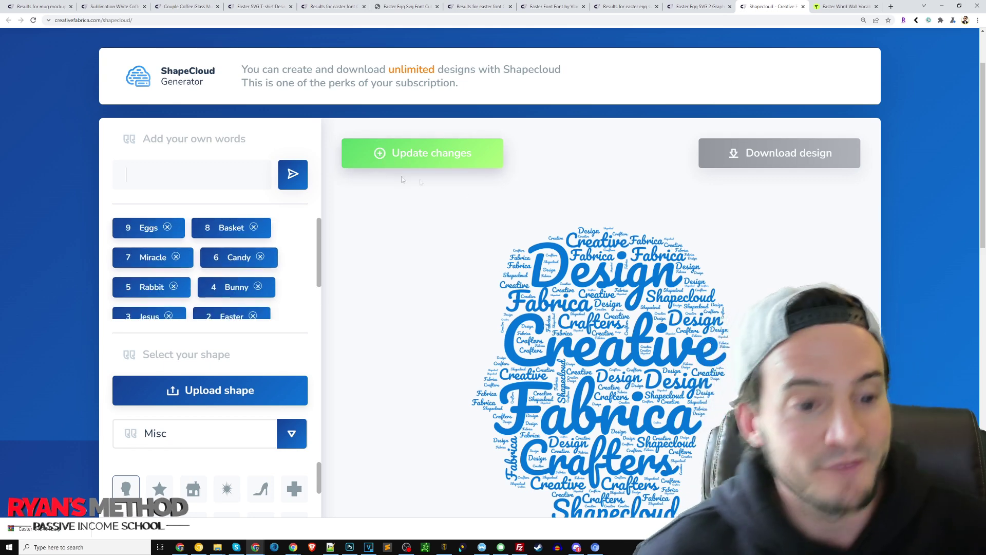
{"action": "scroll", "coordinate": [430, 245], "scroll_direction": "down", "scroll_amount": 1}
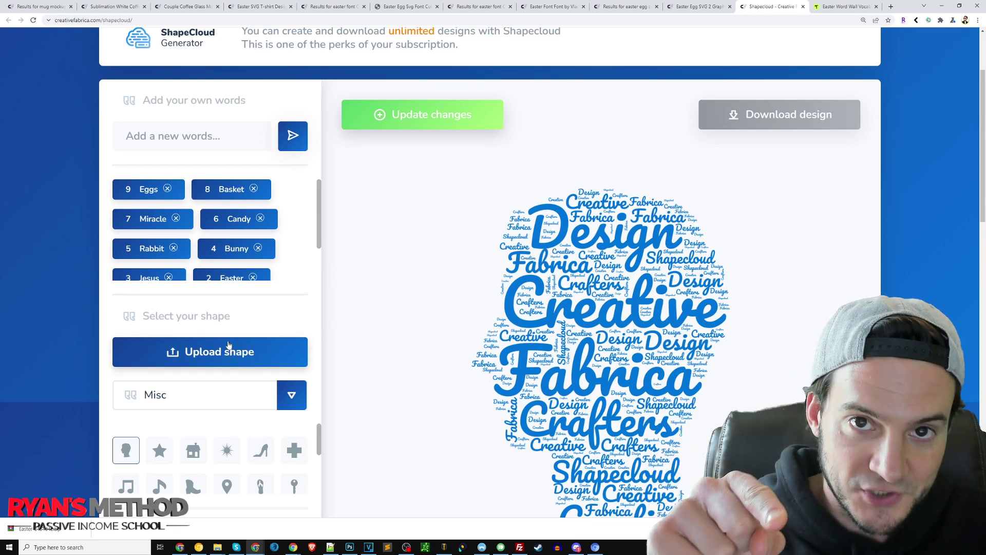
Step: Upload Easter egg 2.svg from disk as the word cloud's custom shape
{"action": "left_click", "coordinate": [229, 349]}
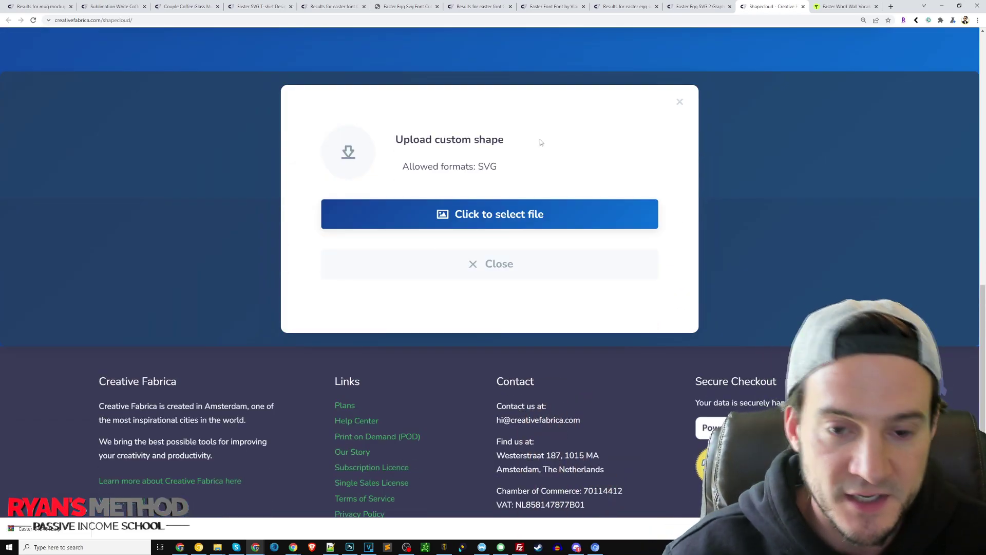
{"action": "scroll", "coordinate": [541, 142], "scroll_direction": "up", "scroll_amount": 3}
{"action": "scroll", "coordinate": [523, 293], "scroll_direction": "up", "scroll_amount": 4}
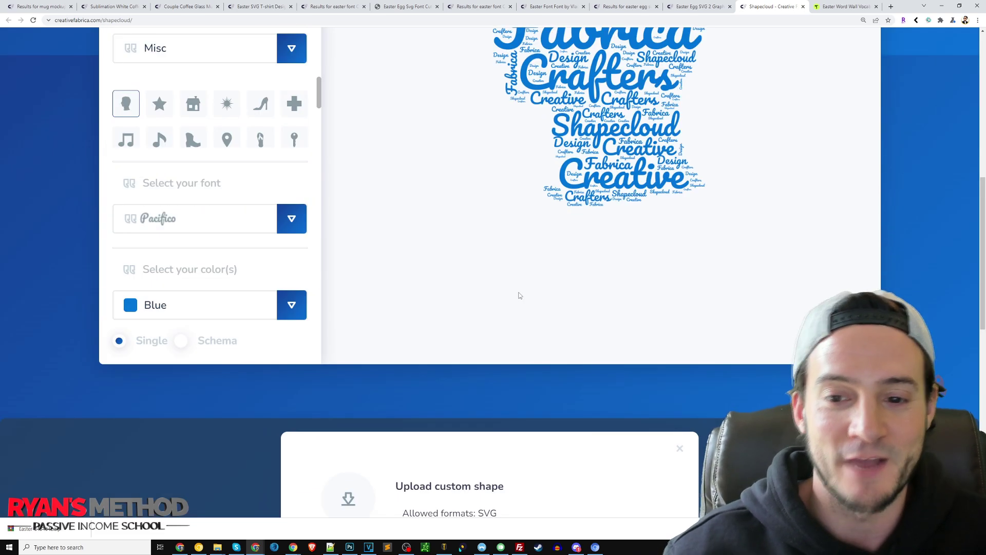
{"action": "scroll", "coordinate": [518, 295], "scroll_direction": "down", "scroll_amount": 3}
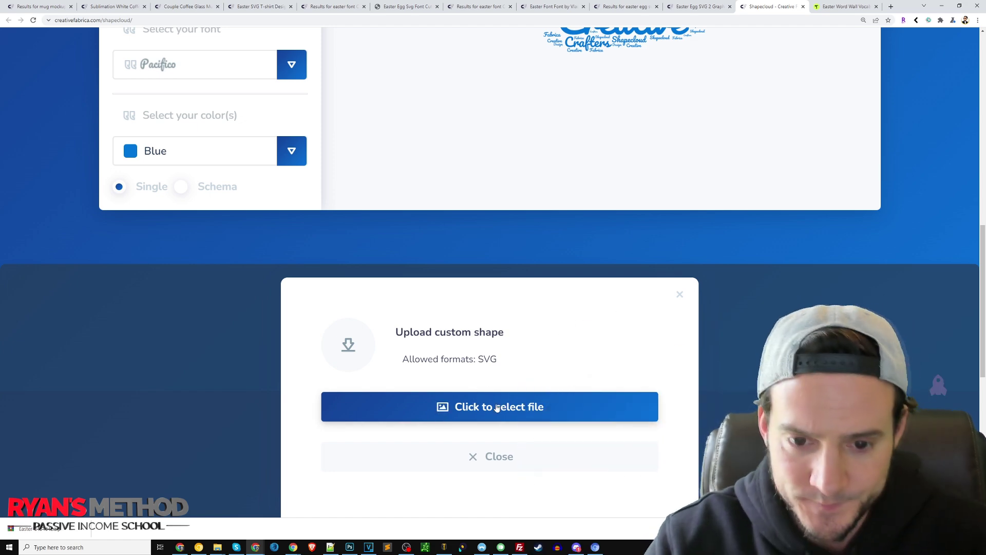
{"action": "left_click", "coordinate": [497, 407]}
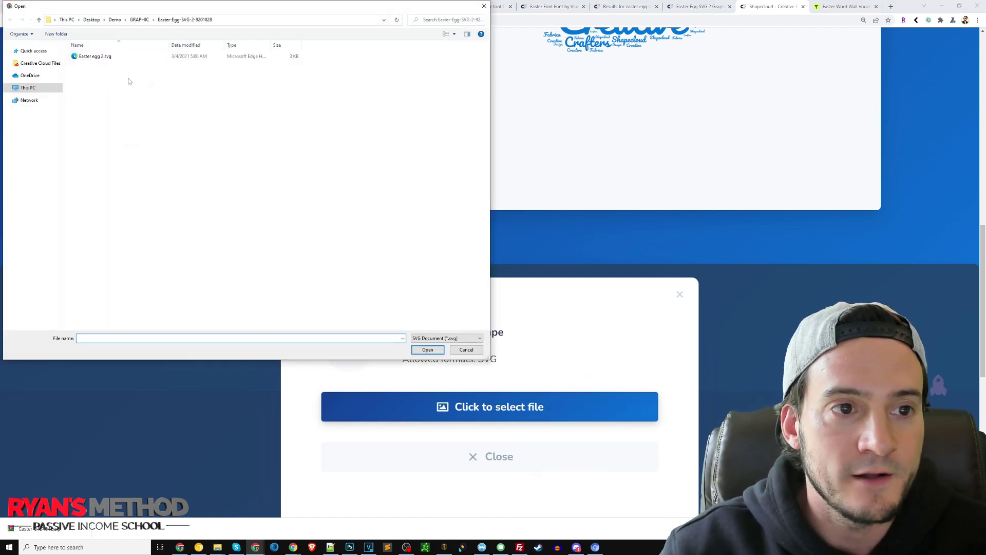
{"action": "left_click", "coordinate": [95, 56]}
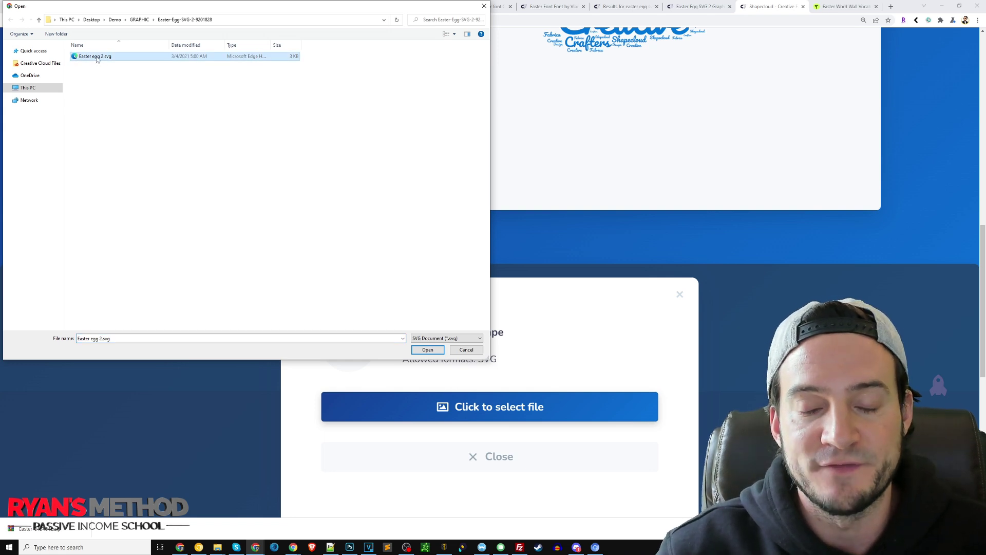
{"action": "scroll", "coordinate": [195, 158], "scroll_direction": "up", "scroll_amount": 4, "text": "ctrl"}
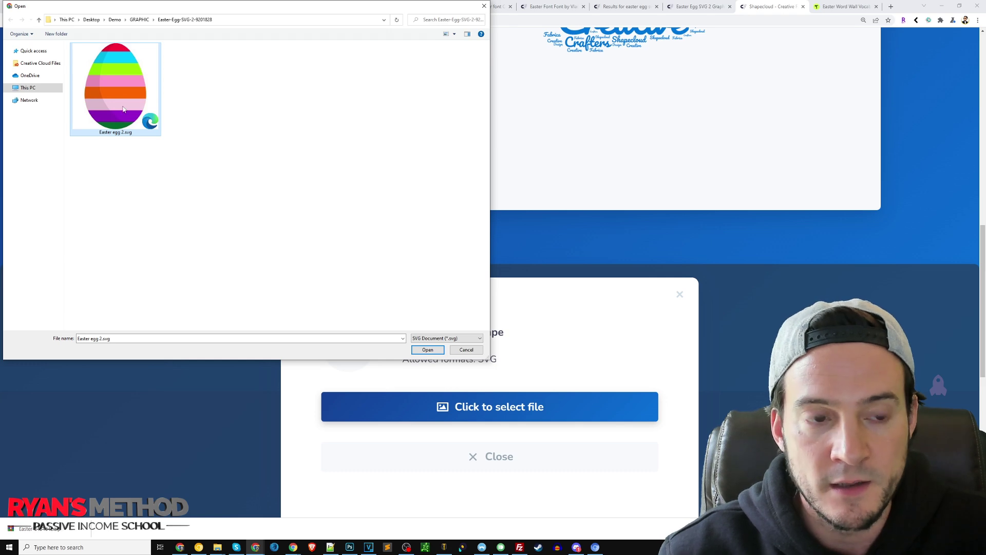
{"action": "double_click", "coordinate": [123, 109]}
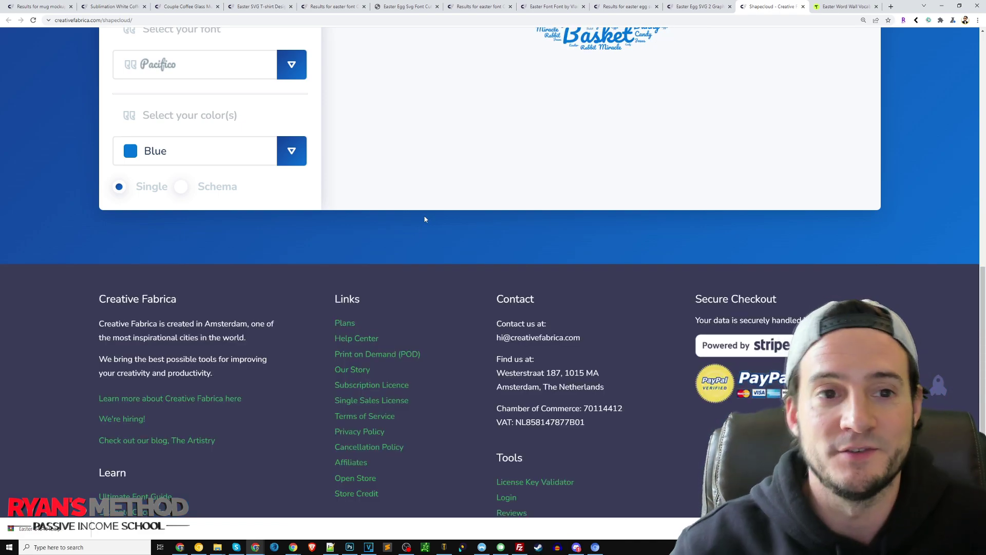
{"action": "scroll", "coordinate": [419, 230], "scroll_direction": "up", "scroll_amount": 9}
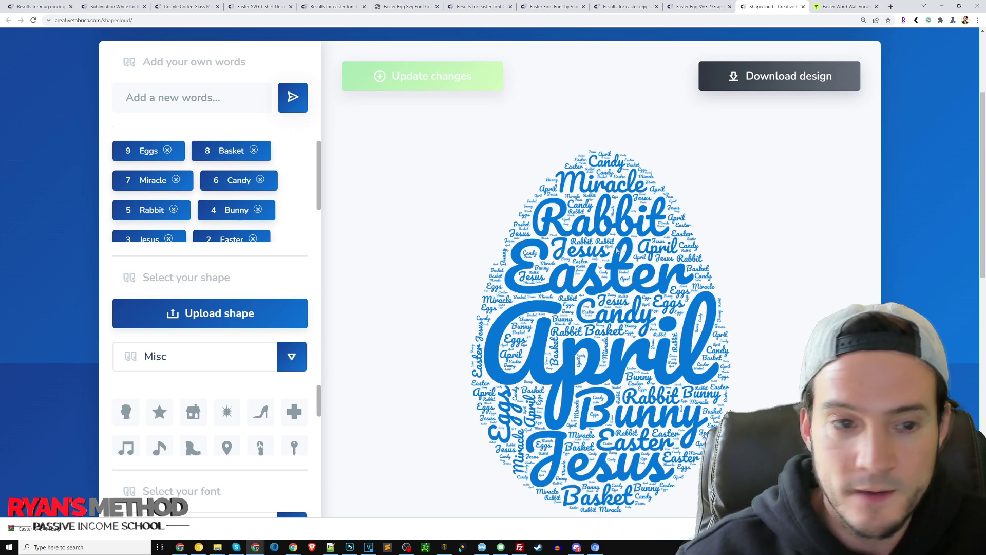
{"action": "scroll", "coordinate": [607, 273], "scroll_direction": "down", "scroll_amount": 1}
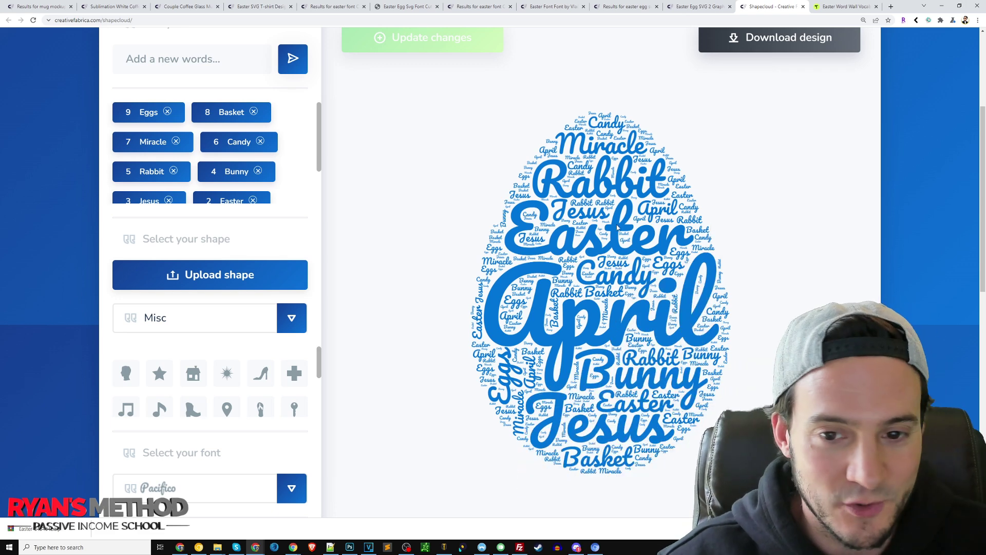
{"action": "scroll", "coordinate": [377, 277], "scroll_direction": "up", "scroll_amount": 3}
{"action": "scroll", "coordinate": [232, 319], "scroll_direction": "down", "scroll_amount": 1}
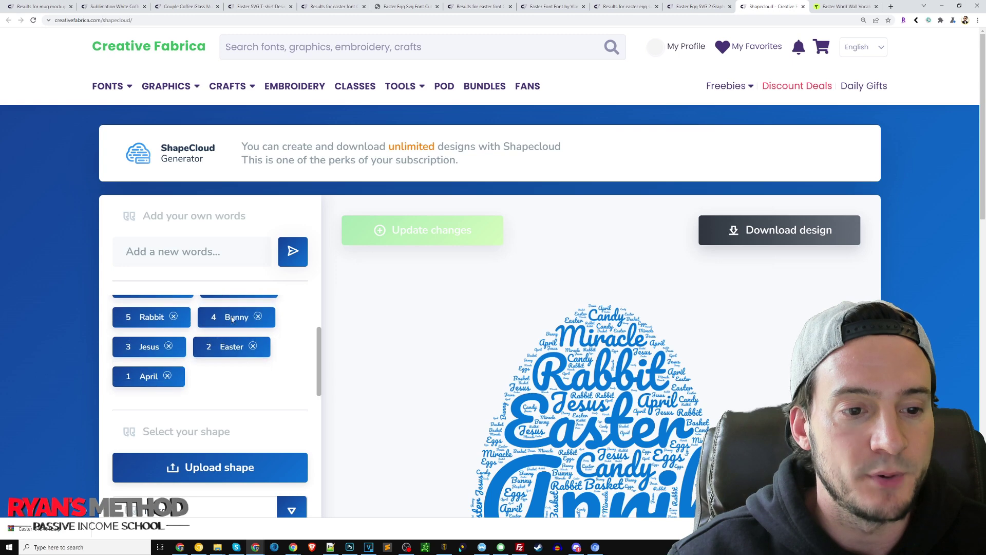
{"action": "left_click", "coordinate": [168, 376]}
Step: Add the word April and regenerate the egg-shaped cloud with Update changes
{"action": "left_click", "coordinate": [196, 253]}
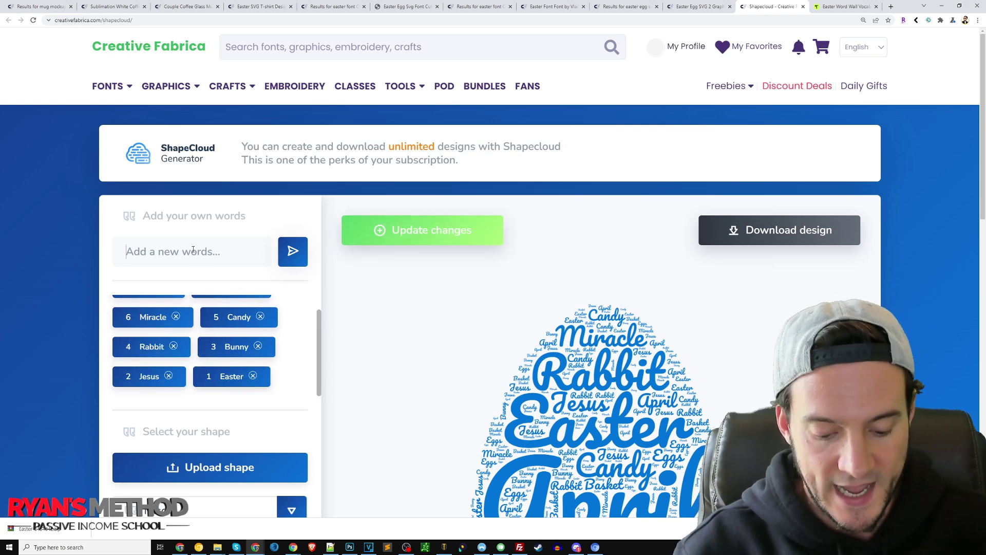
{"action": "type", "text": "April"}
{"action": "left_click", "coordinate": [293, 262]}
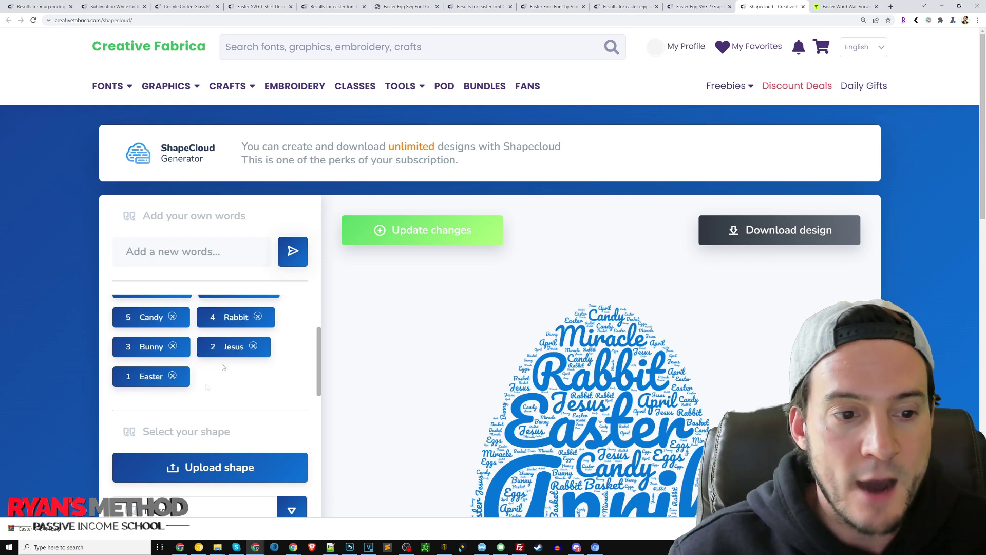
{"action": "left_click", "coordinate": [473, 239]}
{"action": "scroll", "coordinate": [807, 257], "scroll_direction": "down", "scroll_amount": 1}
{"action": "scroll", "coordinate": [806, 257], "scroll_direction": "down", "scroll_amount": 2}
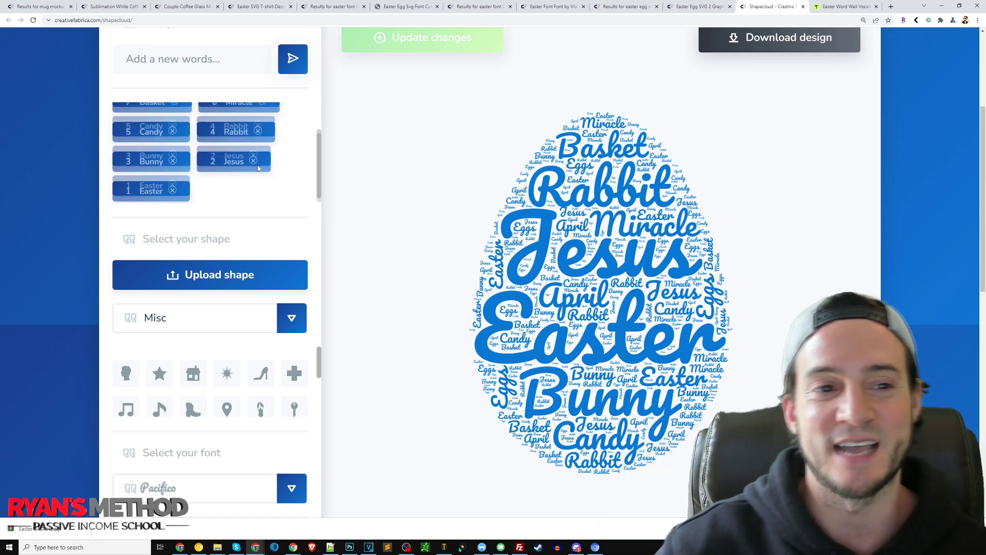
{"action": "scroll", "coordinate": [212, 208], "scroll_direction": "up", "scroll_amount": 1}
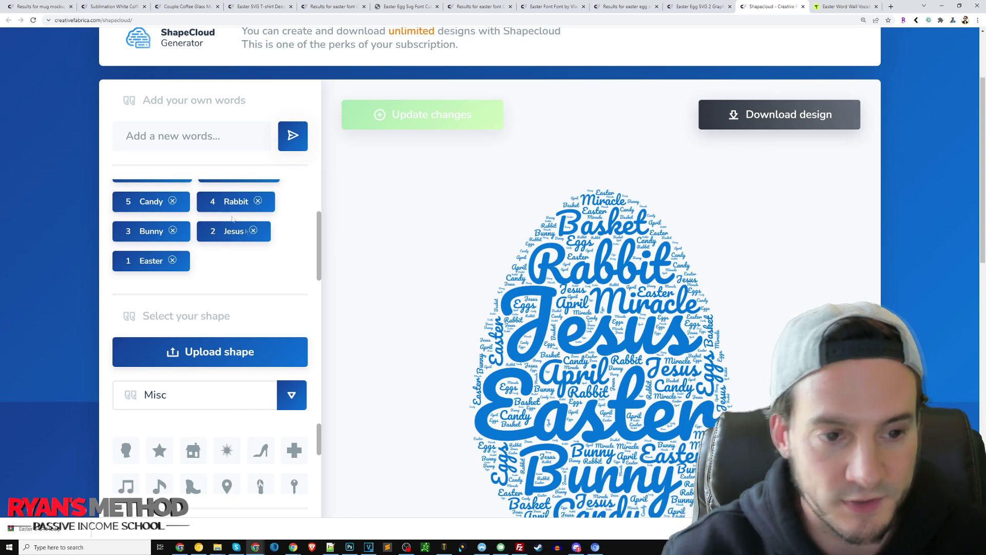
{"action": "scroll", "coordinate": [367, 227], "scroll_direction": "down", "scroll_amount": 2}
Step: Set the word cloud font to Cookie
{"action": "scroll", "coordinate": [288, 236], "scroll_direction": "down", "scroll_amount": 1}
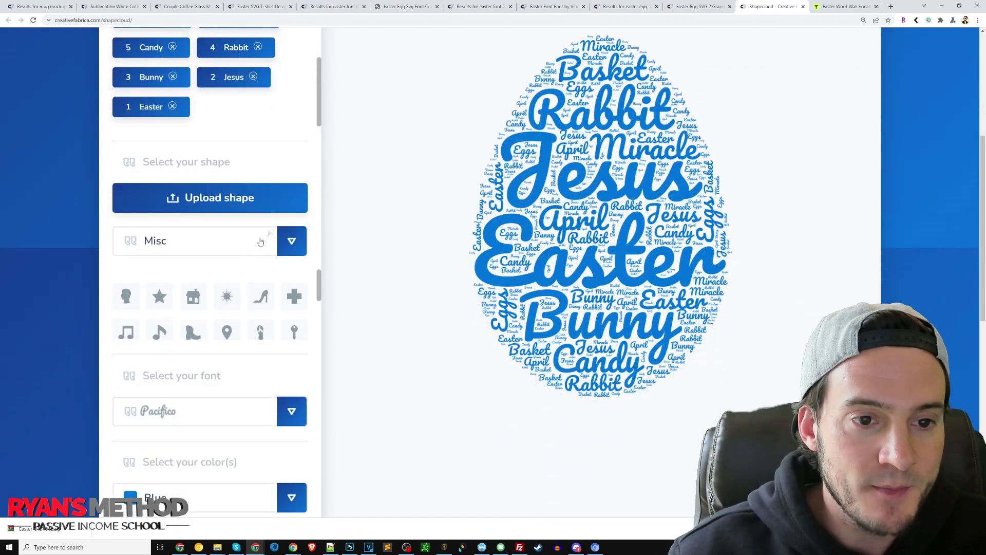
{"action": "left_click", "coordinate": [287, 242]}
{"action": "scroll", "coordinate": [353, 216], "scroll_direction": "down", "scroll_amount": 2}
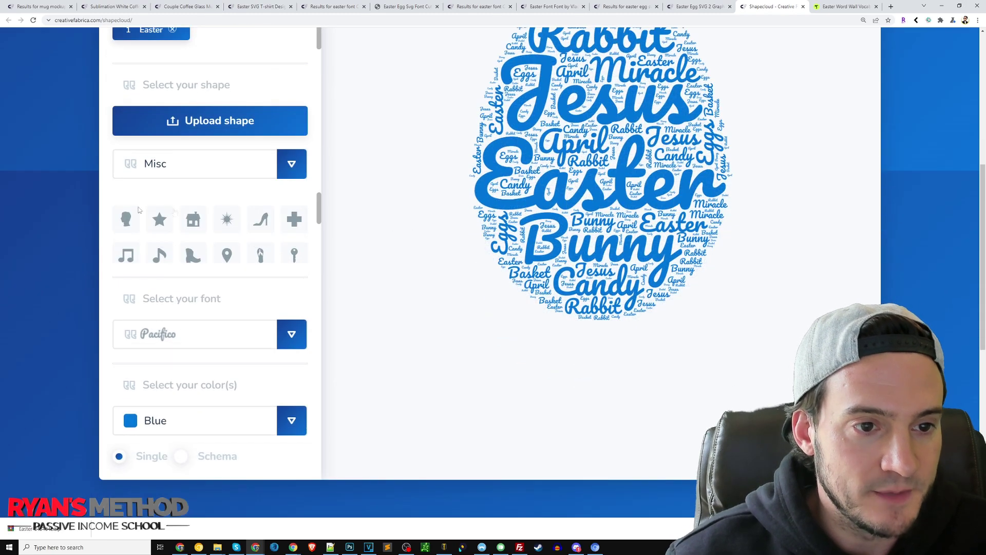
{"action": "scroll", "coordinate": [216, 191], "scroll_direction": "down", "scroll_amount": 2}
{"action": "scroll", "coordinate": [206, 226], "scroll_direction": "down", "scroll_amount": 1}
{"action": "left_click", "coordinate": [189, 293]}
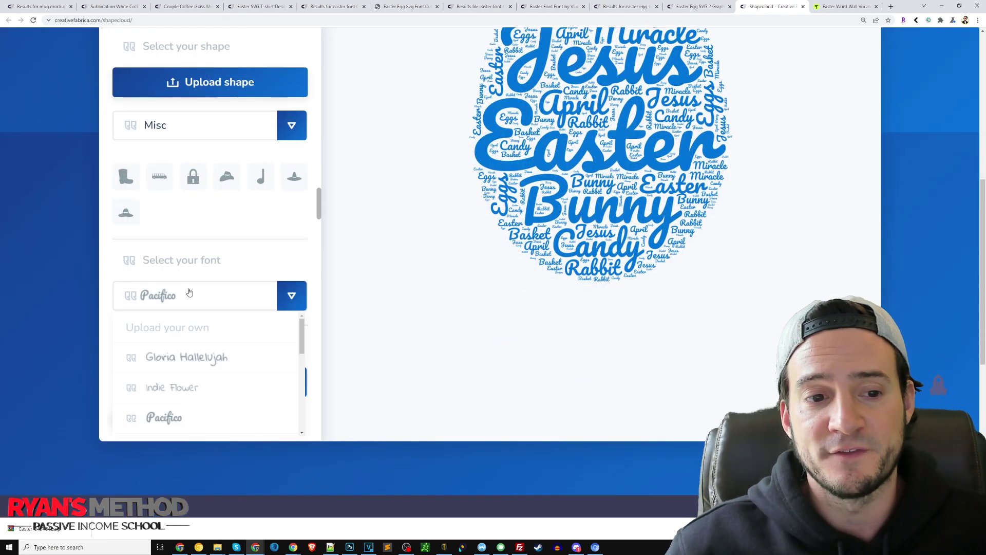
{"action": "scroll", "coordinate": [221, 354], "scroll_direction": "down", "scroll_amount": 3}
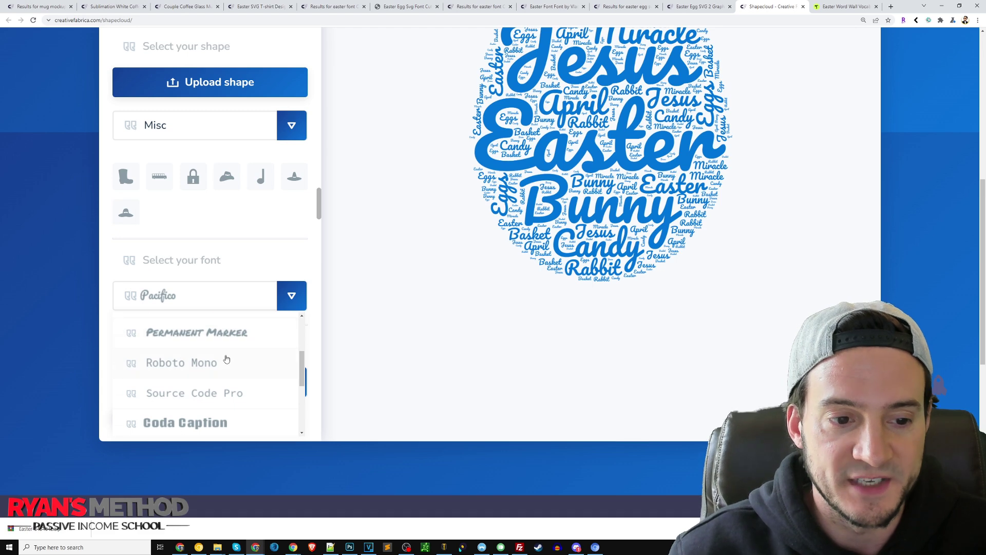
{"action": "scroll", "coordinate": [226, 358], "scroll_direction": "down", "scroll_amount": 4}
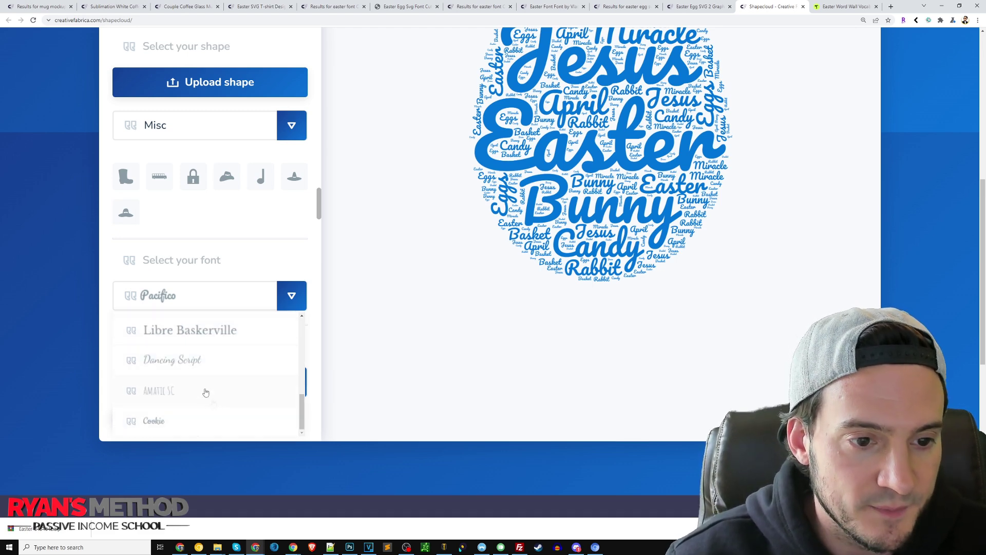
{"action": "left_click", "coordinate": [167, 421]}
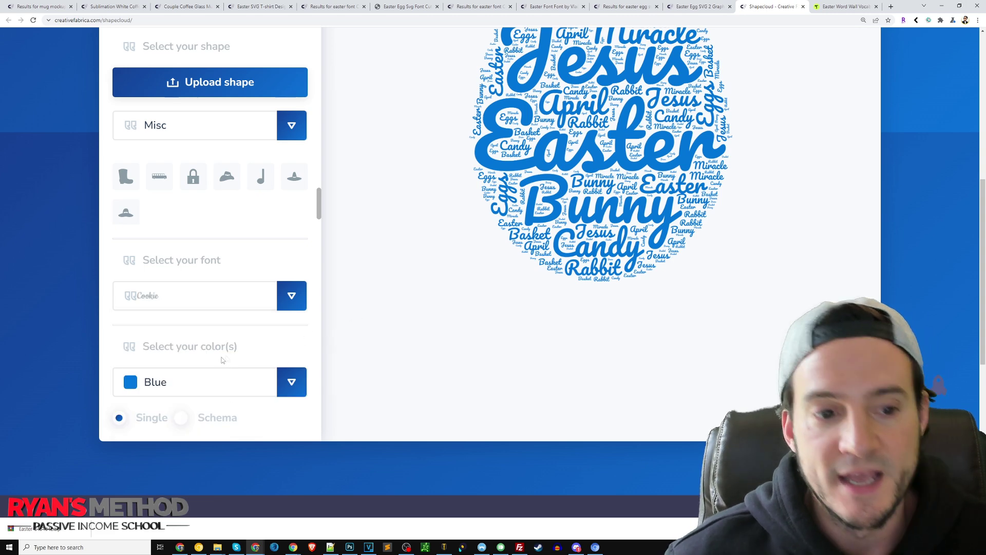
Step: Switch the colour mode to Schema and choose the Birdfolio Blues scheme
{"action": "left_click", "coordinate": [246, 382]}
{"action": "scroll", "coordinate": [208, 323], "scroll_direction": "down", "scroll_amount": 4}
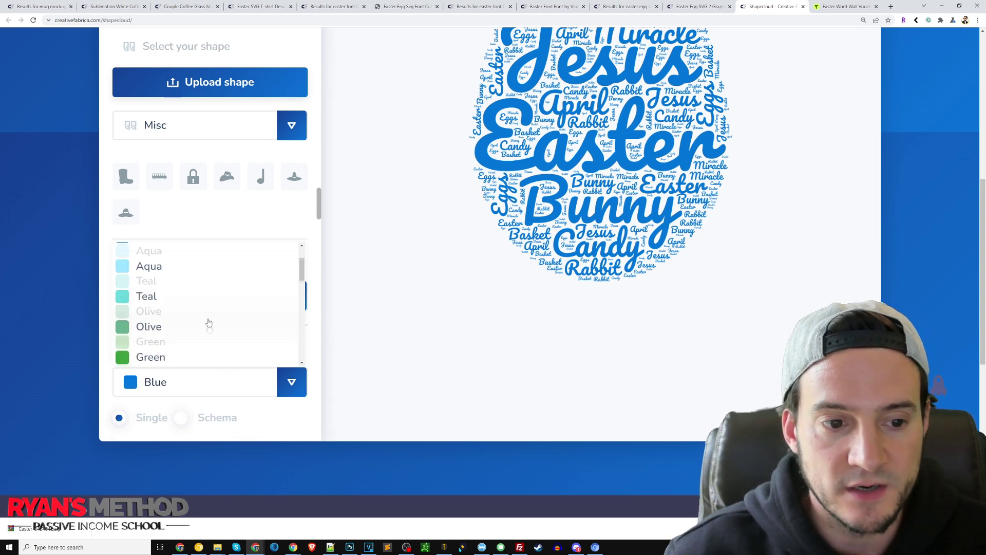
{"action": "left_click", "coordinate": [259, 401]}
{"action": "left_click", "coordinate": [181, 417]}
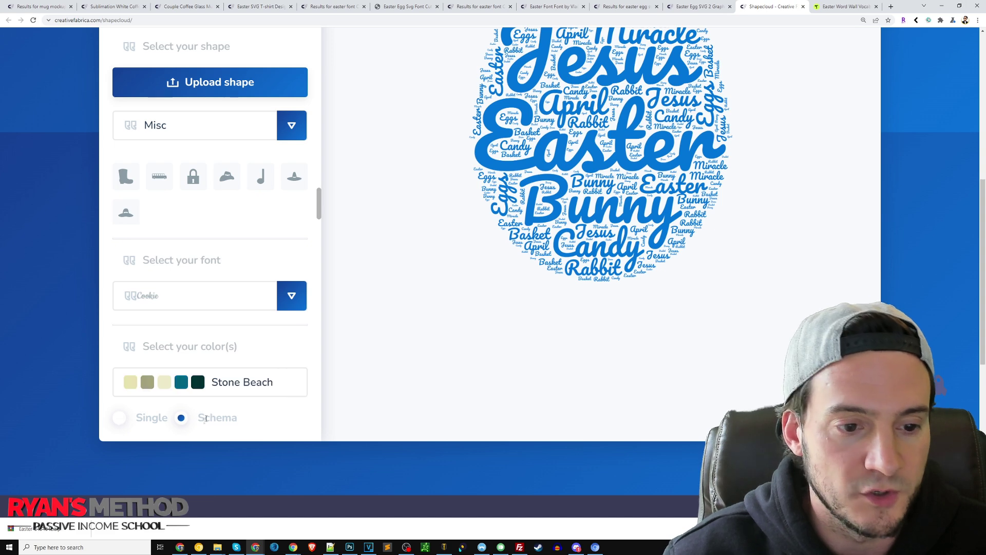
{"action": "scroll", "coordinate": [211, 406], "scroll_direction": "down", "scroll_amount": 1}
{"action": "left_click", "coordinate": [221, 352]}
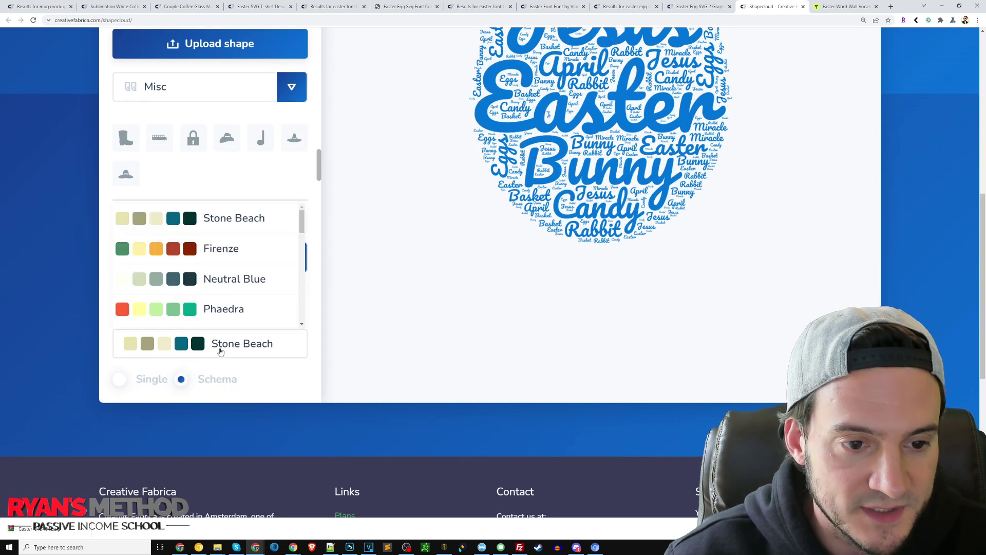
{"action": "scroll", "coordinate": [227, 259], "scroll_direction": "down", "scroll_amount": 5}
{"action": "scroll", "coordinate": [227, 256], "scroll_direction": "down", "scroll_amount": 7}
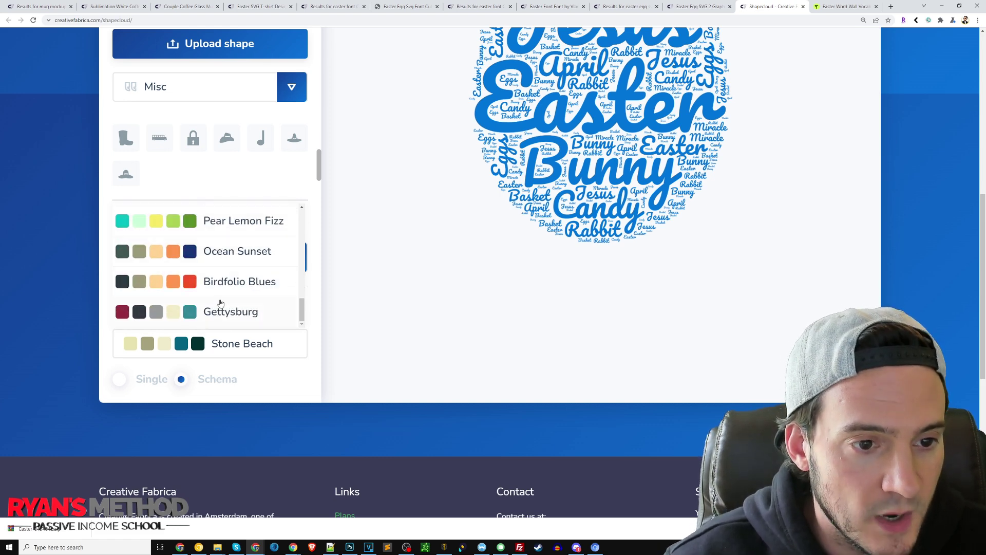
{"action": "left_click", "coordinate": [237, 286]}
{"action": "scroll", "coordinate": [449, 295], "scroll_direction": "up", "scroll_amount": 8}
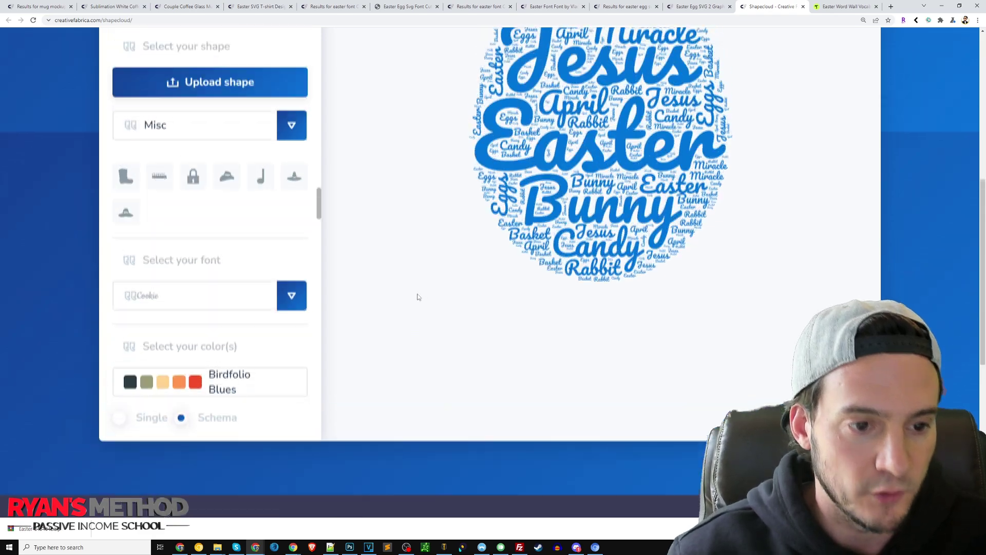
Step: Download the Birdfolio Blues Cookie egg word cloud as a PNG graphic
{"action": "scroll", "coordinate": [805, 267], "scroll_direction": "down", "scroll_amount": 4}
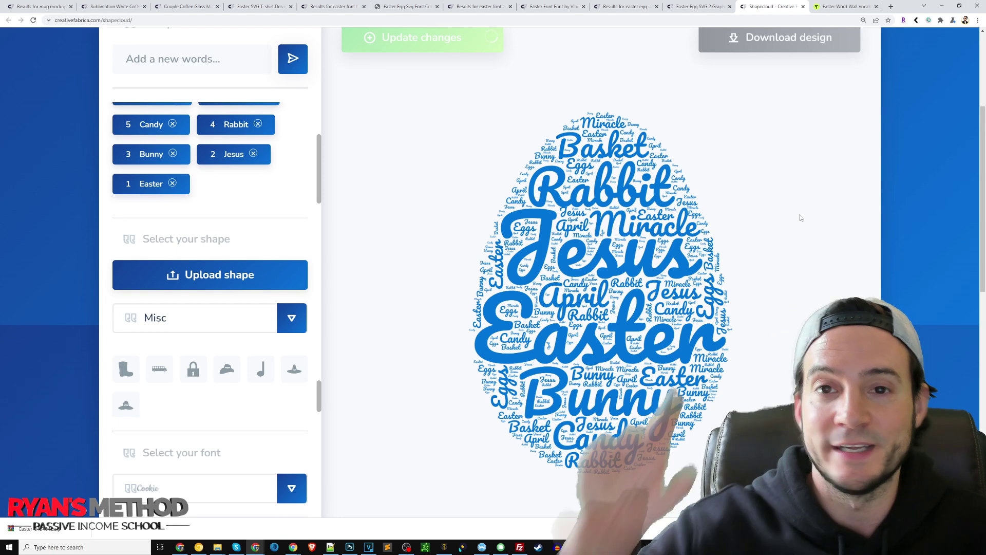
{"action": "scroll", "coordinate": [782, 216], "scroll_direction": "up", "scroll_amount": 1}
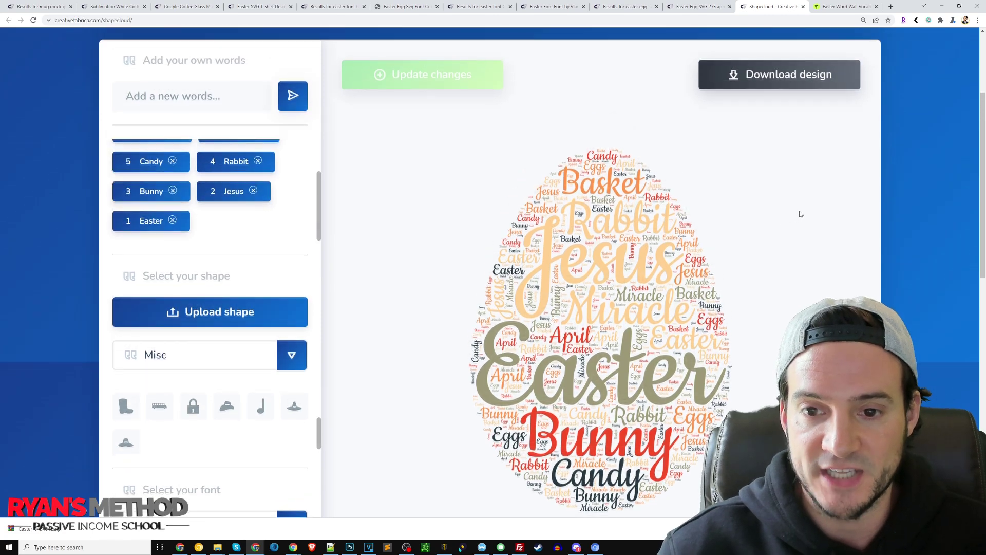
{"action": "scroll", "coordinate": [799, 214], "scroll_direction": "down", "scroll_amount": 1}
{"action": "left_click", "coordinate": [775, 46]}
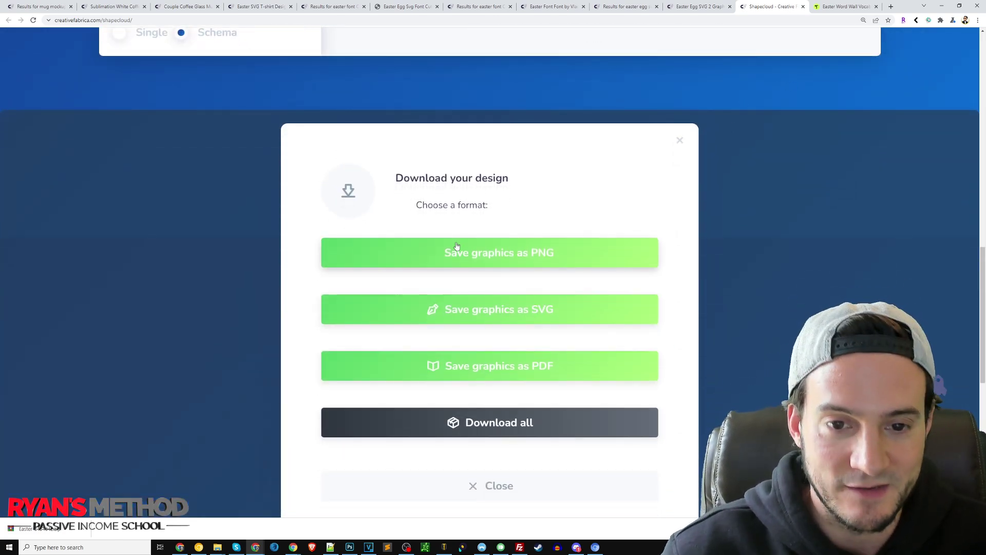
{"action": "left_click", "coordinate": [532, 256]}
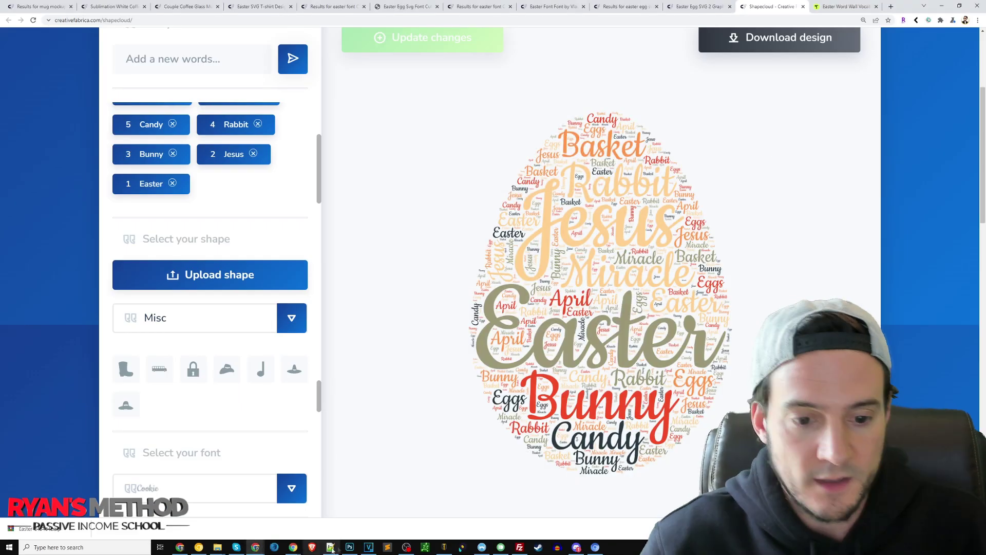
{"action": "left_click", "coordinate": [350, 547]}
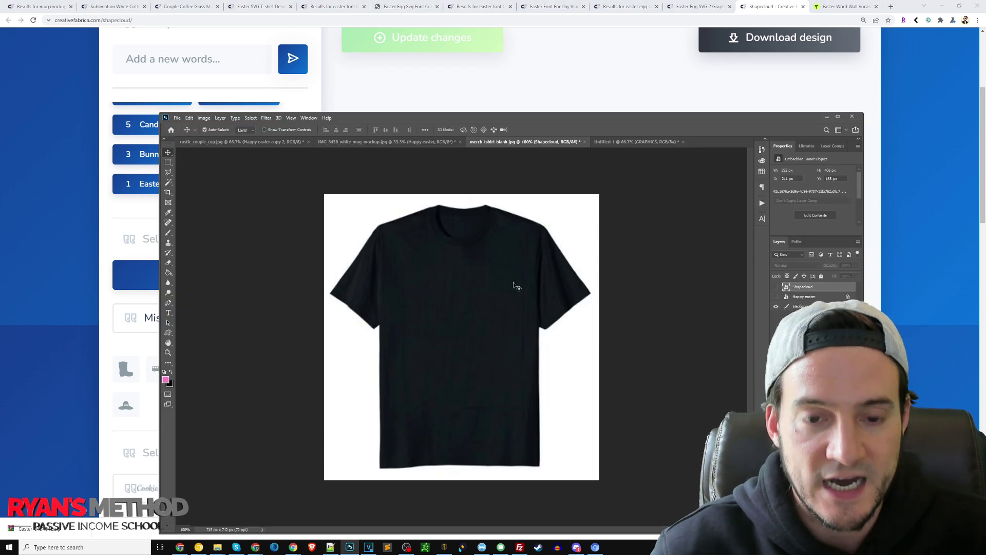
Step: Paste the word cloud into a new clipboard-sized document and delete its white background
{"action": "left_click", "coordinate": [178, 118]}
{"action": "left_click", "coordinate": [181, 125]}
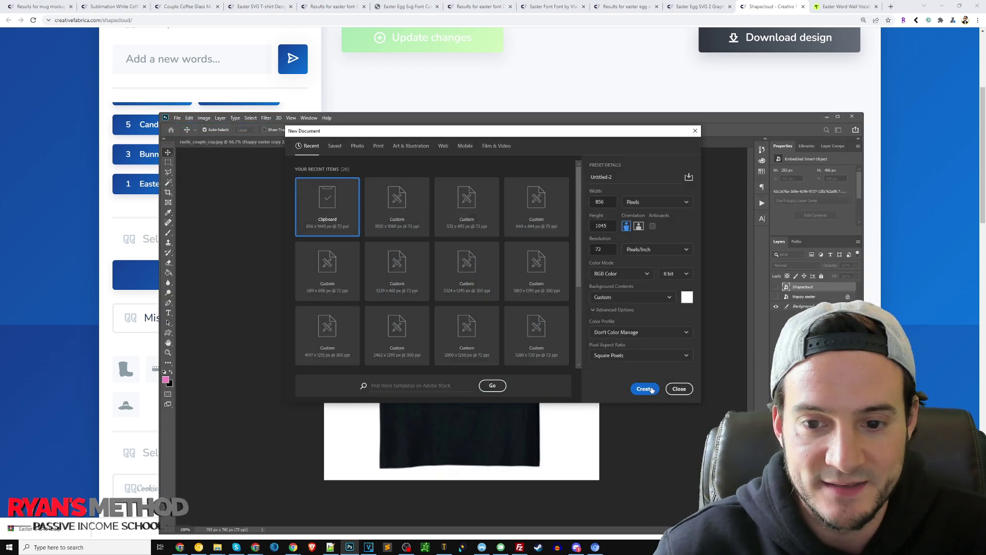
{"action": "left_click", "coordinate": [644, 388]}
{"action": "key", "text": "ctrl+v"}
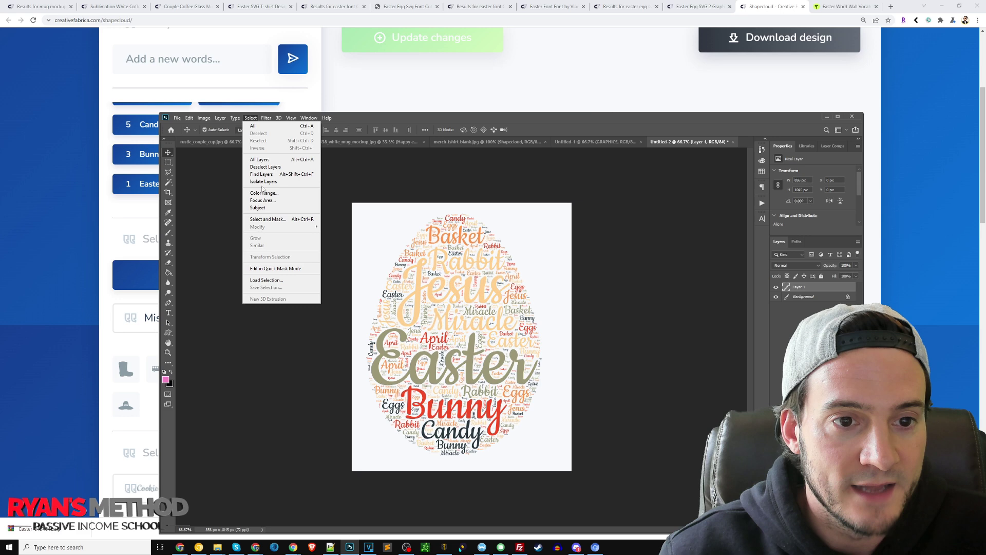
{"action": "left_click", "coordinate": [263, 193]}
{"action": "left_click", "coordinate": [538, 260]}
{"action": "key", "text": "Return"}
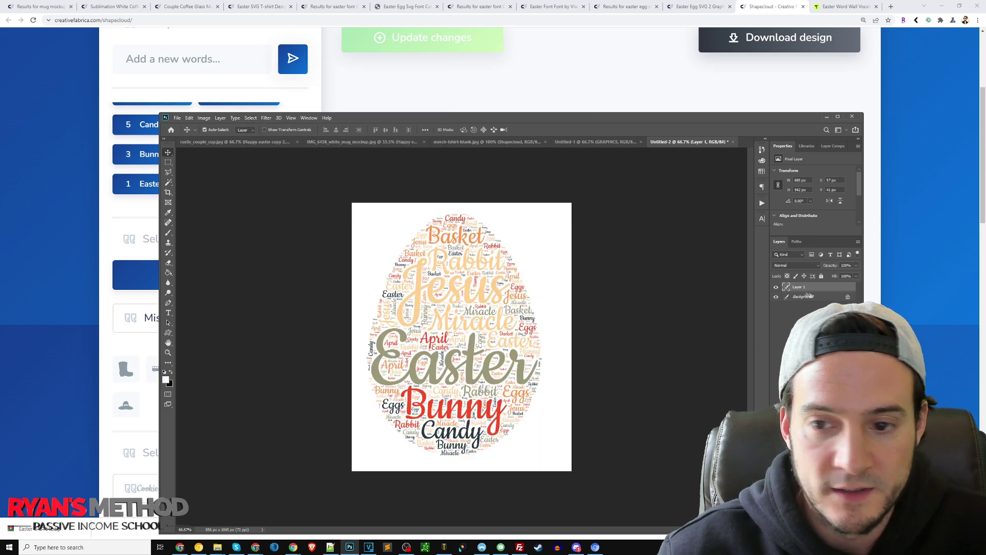
{"action": "left_click", "coordinate": [776, 296]}
Step: Move the egg onto the t-shirt mockup, scale it to about 51% and centre it on the chest
{"action": "left_click_drag", "start_coordinate": [609, 238], "coordinate": [689, 303]}
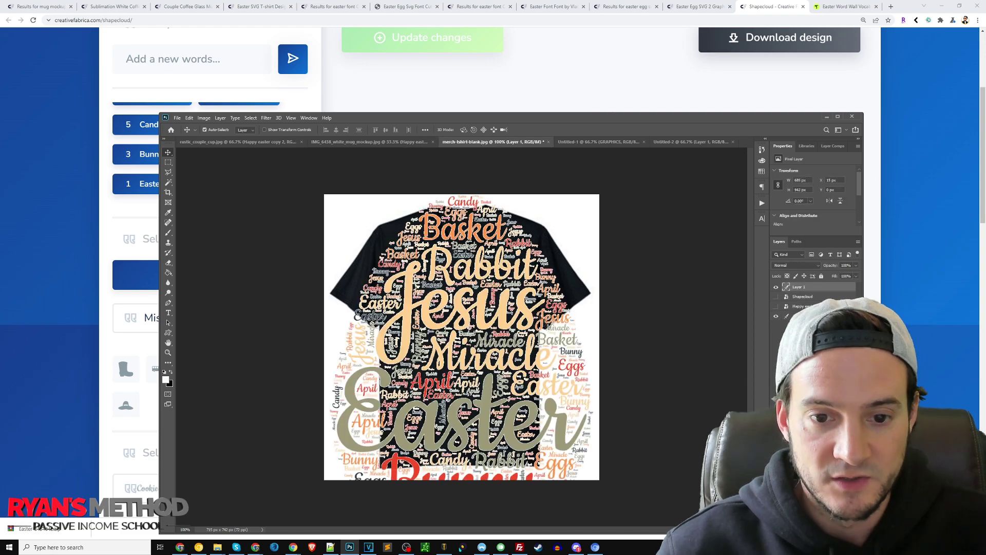
{"action": "key", "text": "ctrl+t"}
{"action": "left_click_drag", "start_coordinate": [596, 196], "coordinate": [529, 263]}
{"action": "left_click_drag", "start_coordinate": [481, 286], "coordinate": [483, 277]}
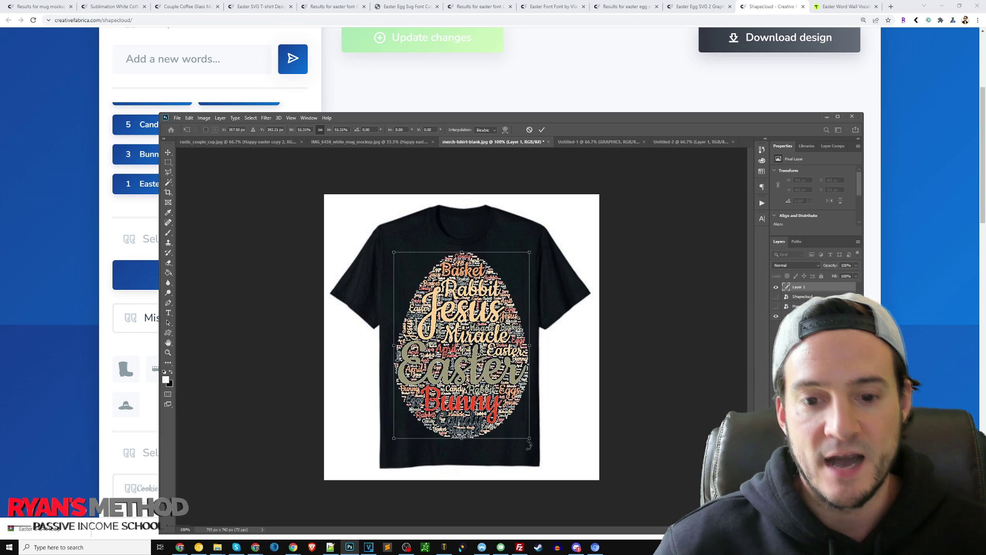
{"action": "left_click_drag", "start_coordinate": [529, 440], "coordinate": [506, 359]}
{"action": "key", "text": "Return"}
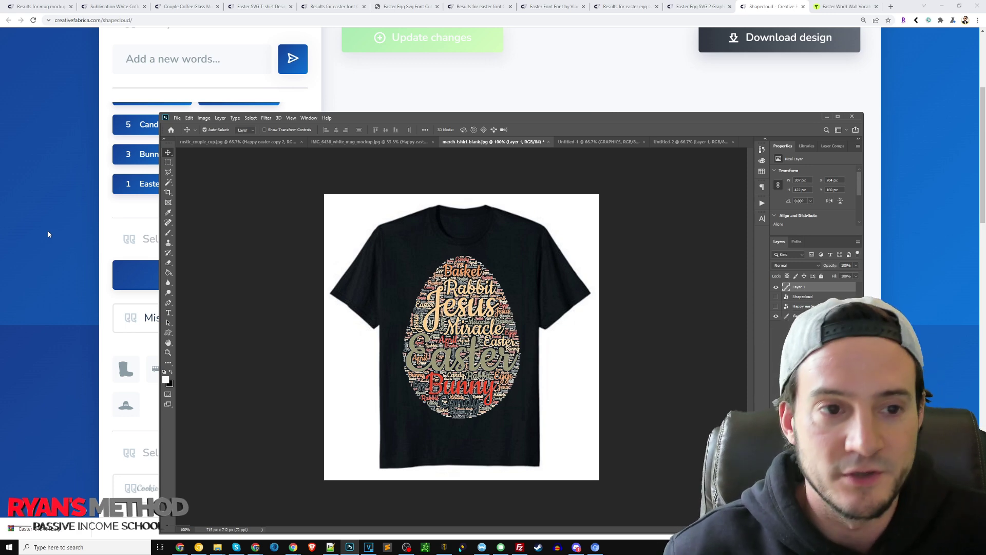
Step: Switch back to the browser's ShapeCloud page and scroll the Easter word list to the top
{"action": "left_click", "coordinate": [48, 235]}
{"action": "scroll", "coordinate": [231, 154], "scroll_direction": "up", "scroll_amount": 2}
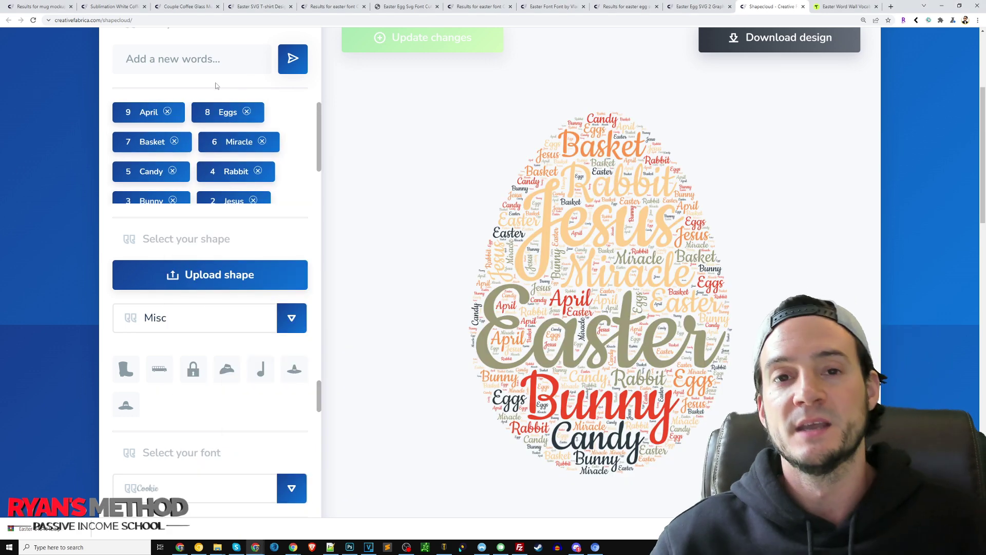